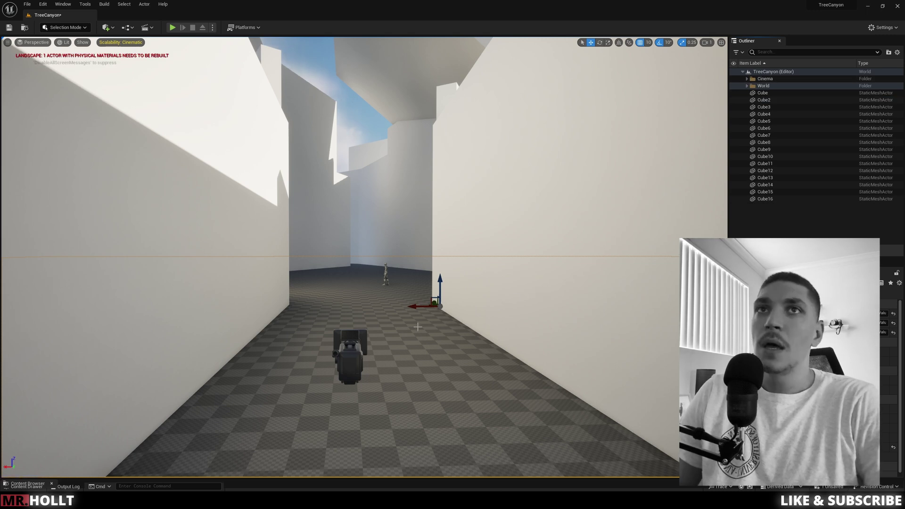
- Pilot the CineCameraActor in the Cinema folder to check the framed shot, and return to the free view
scroll(415, 330, down, 2)
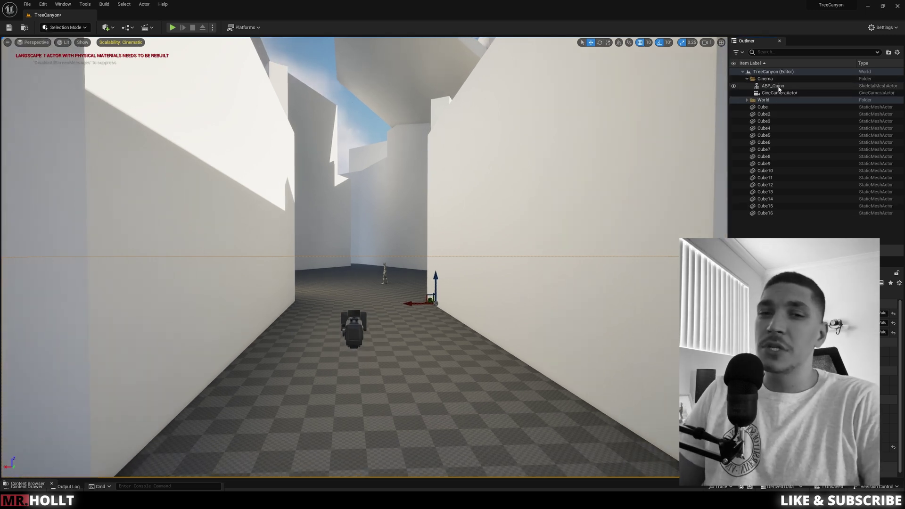
click(773, 93)
right_click(786, 93)
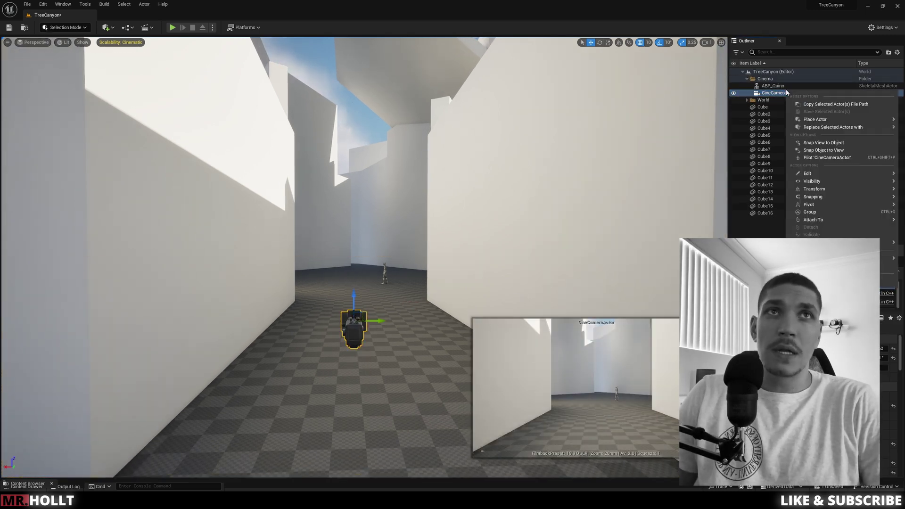
click(818, 158)
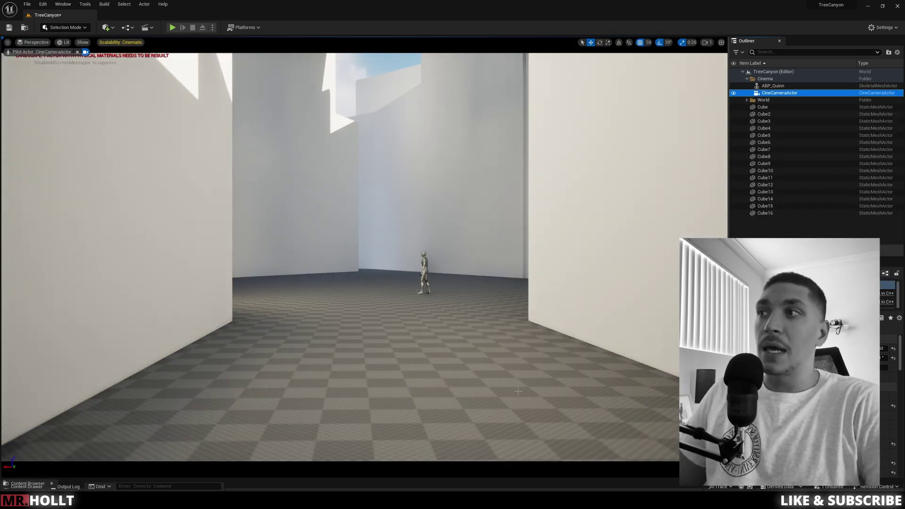
click(77, 52)
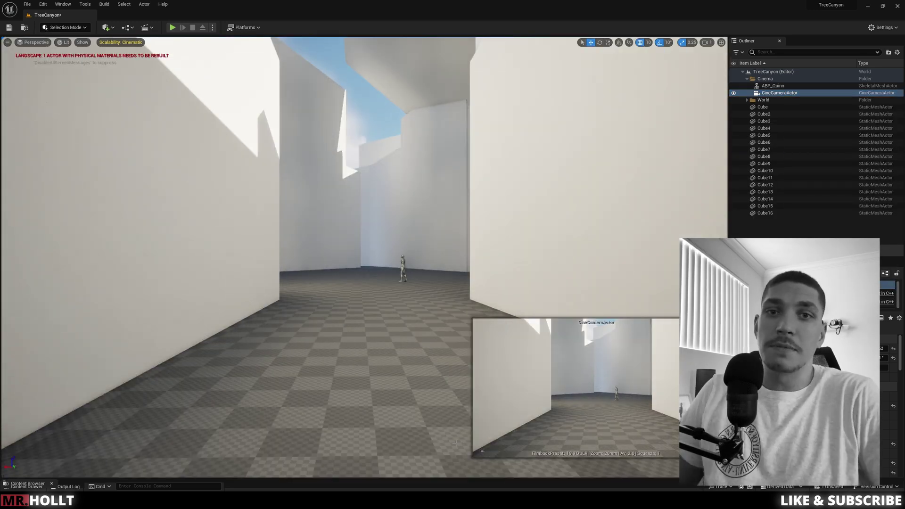
- Try out a tall cube with a Z scale of 4.5 beside the canyon blockout, and delete it
right_drag(398, 232, 321, 189)
click(106, 28)
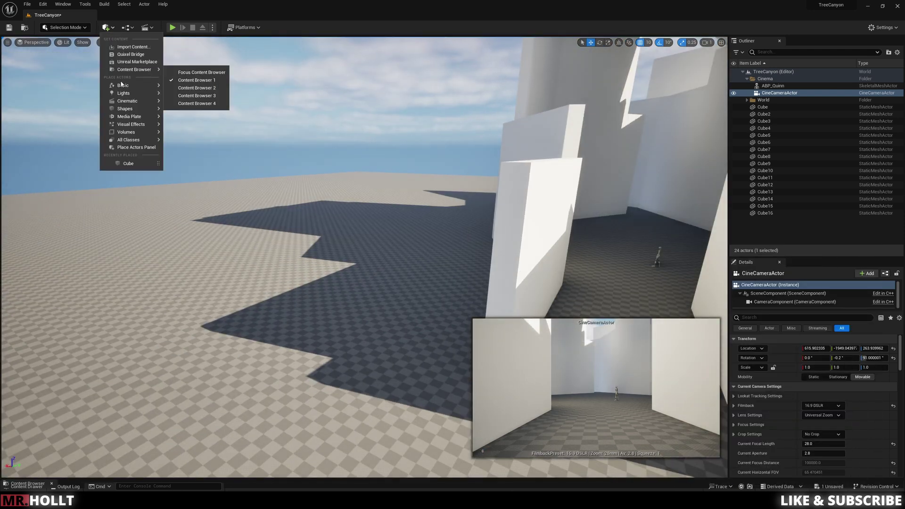
click(188, 112)
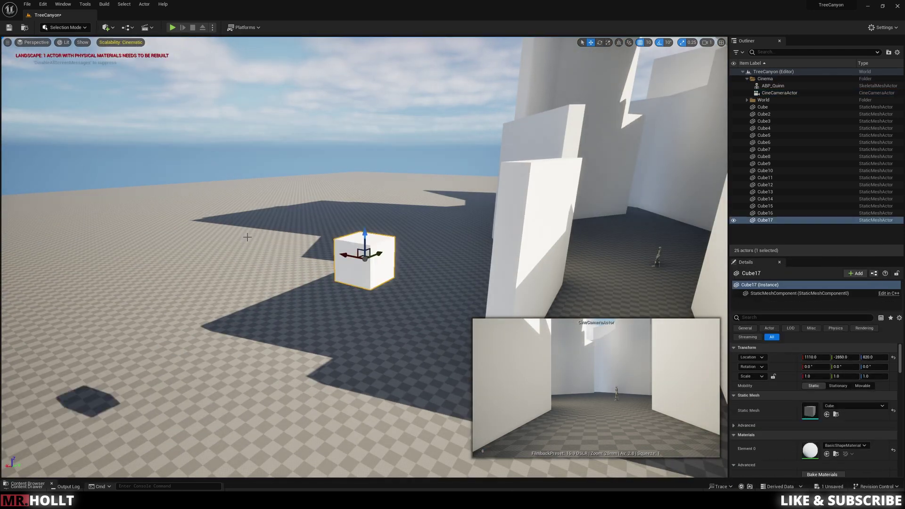
drag(364, 236, 352, 313)
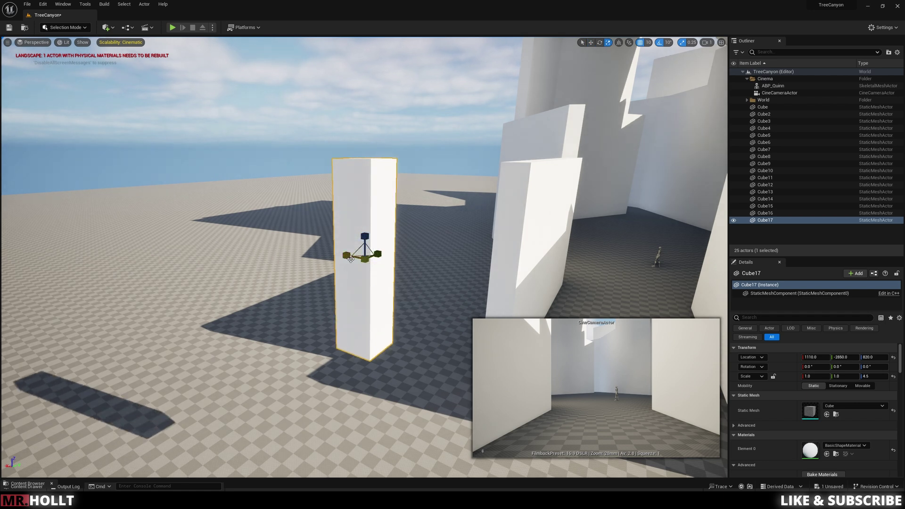
drag(351, 258, 466, 254)
key(Delete)
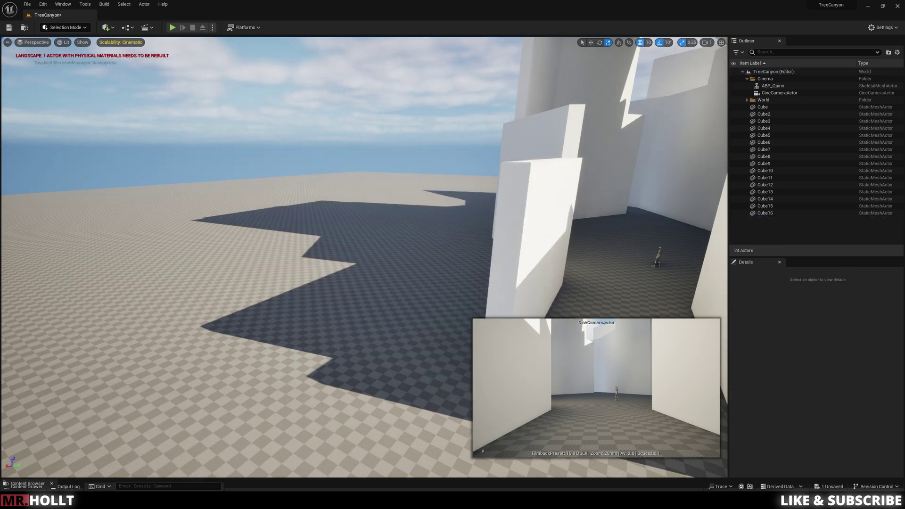
- Sculpt uneven raised ground on the landscape along the bases of the canyon's blockout walls
mouse_move(382, 288)
right_down()
mouse_move(425, 291)
mouse_move(382, 288)
mouse_move(377, 309)
mouse_move(315, 237)
mouse_move(420, 169)
mouse_move(377, 198)
right_up()
key(w)
drag(93, 153, 74, 152)
right_drag(377, 198, 410, 252)
mouse_move(410, 253)
mouse_down()
mouse_move(525, 348)
mouse_move(501, 186)
mouse_up()
right_drag(501, 186, 418, 137)
drag(418, 137, 283, 103)
mouse_move(283, 104)
right_down()
mouse_move(377, 188)
mouse_move(448, 226)
right_up()
drag(447, 226, 589, 165)
right_drag(589, 165, 434, 222)
mouse_move(434, 222)
mouse_down()
mouse_move(496, 197)
mouse_move(541, 158)
mouse_up()
mouse_move(542, 158)
right_down()
mouse_move(471, 236)
mouse_move(334, 343)
mouse_move(283, 330)
right_up()
- Smooth the sculpted ground between the canyon walls with the Smooth tool and undo the last stroke
click(48, 62)
drag(372, 354, 439, 306)
key(alt+z)
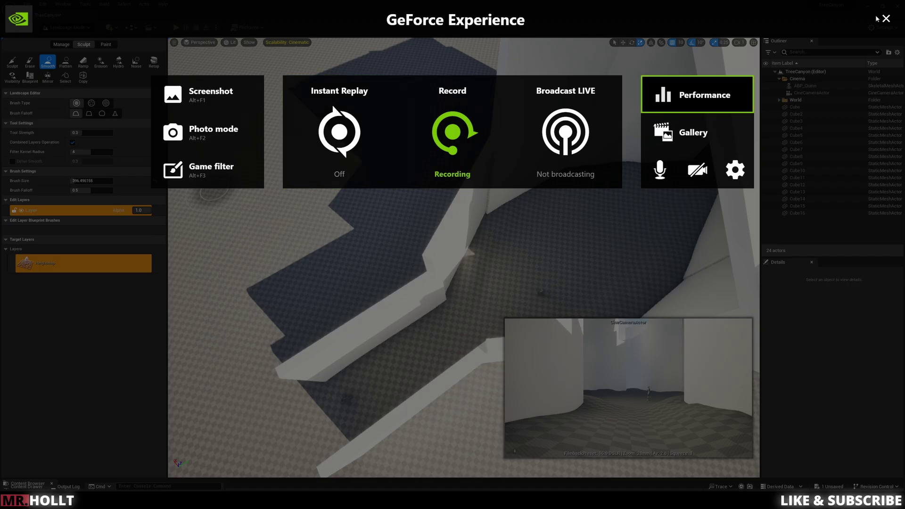
key(alt+z)
key(ctrl+z)
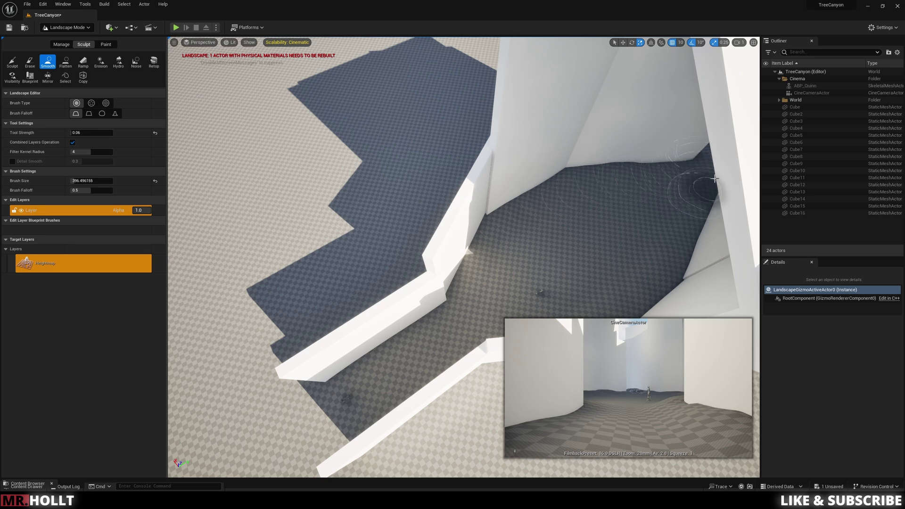
right_drag(671, 198, 672, 198)
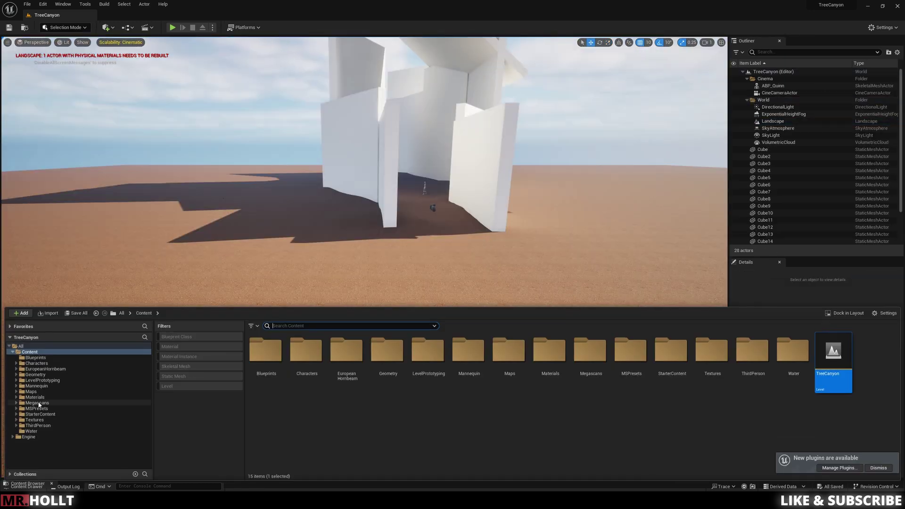
- Place the SM_Quarry_Cliff_08 static mesh from the Megascans folder at the canyon entrance
click(39, 403)
click(174, 376)
scroll(613, 401, down, 20)
right_drag(519, 264, 518, 263)
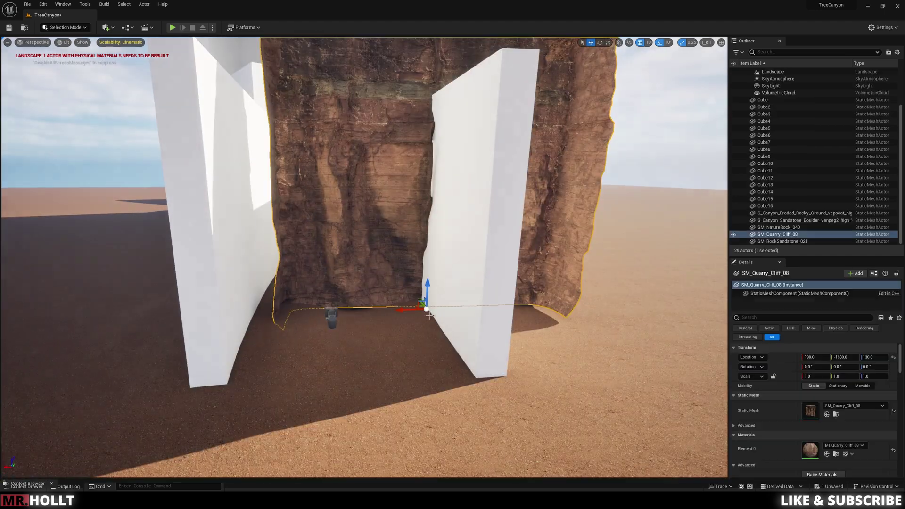
right_drag(358, 188, 358, 188)
- Rotate SM_Quarry_Cliff_08 to −90° about Z along the entrance wall, and bring in SM_Quarry_Cliff_10
click(141, 424)
right_drag(358, 236, 359, 235)
click(277, 371)
click(483, 451)
click(384, 333)
right_drag(385, 334, 385, 333)
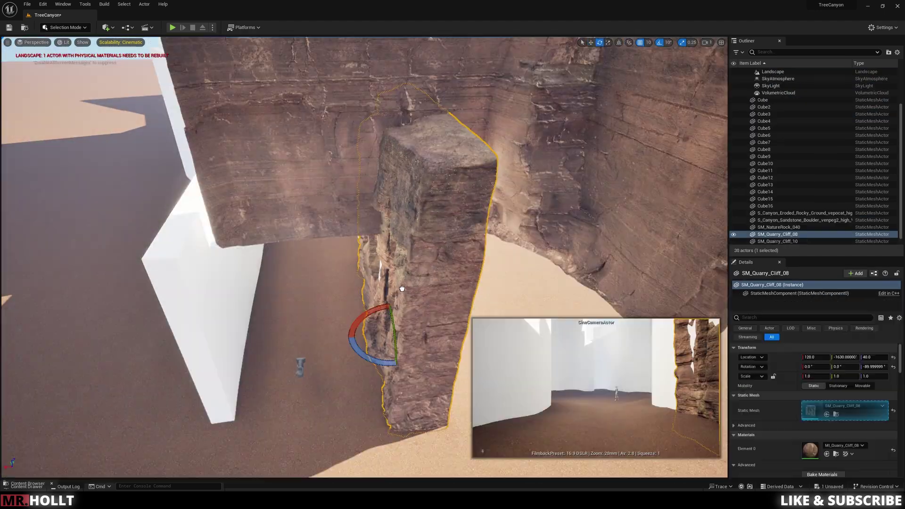
- Rotate the copy of SM_Quarry_Cliff_10 to −90° about Z and move it against the canyon's side wall
drag(213, 334, 178, 363)
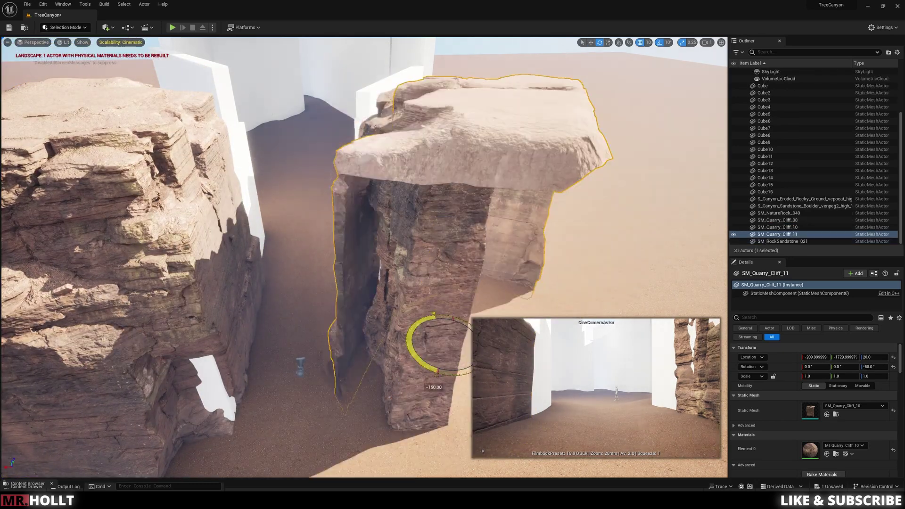
right_drag(406, 299, 405, 298)
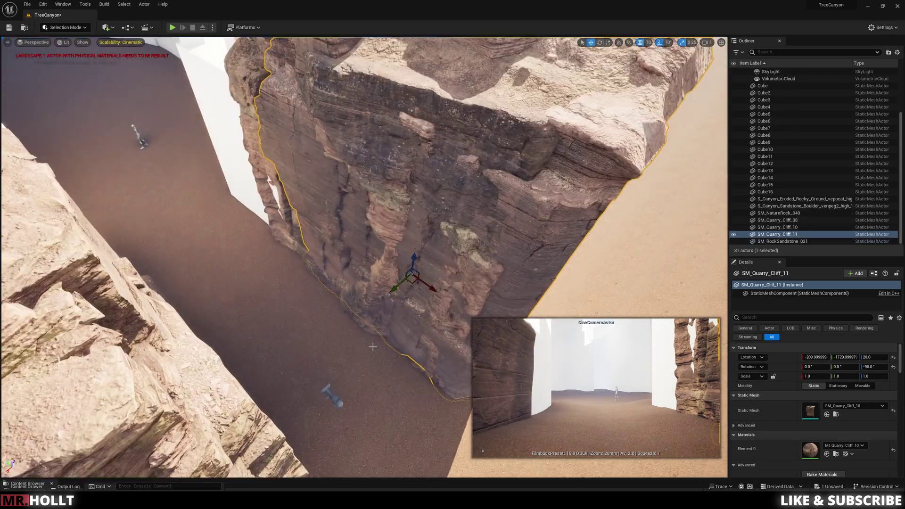
drag(433, 289, 323, 215)
right_drag(287, 227, 287, 226)
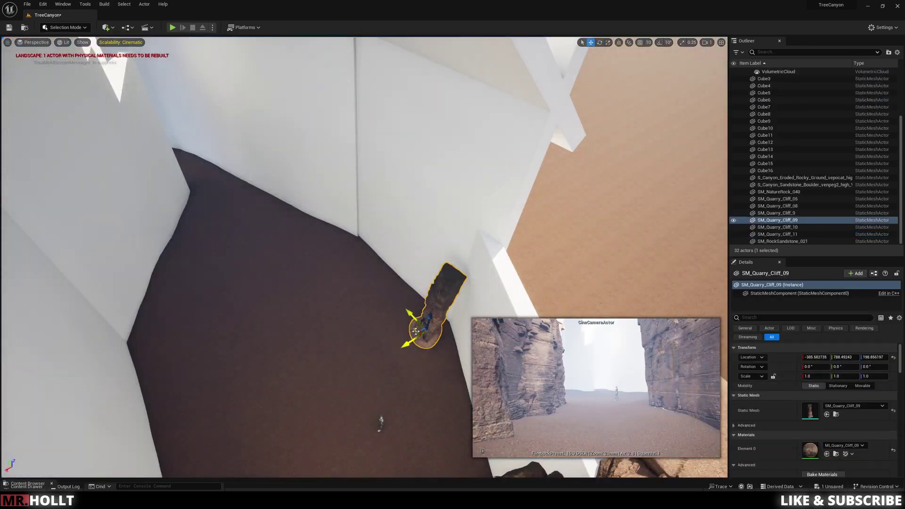
- Move SM_Quarry_Cliff_09 against the inner canyon wall, and pick the European Hornbeam Field_03 tree mesh
drag(415, 331, 350, 237)
key(e)
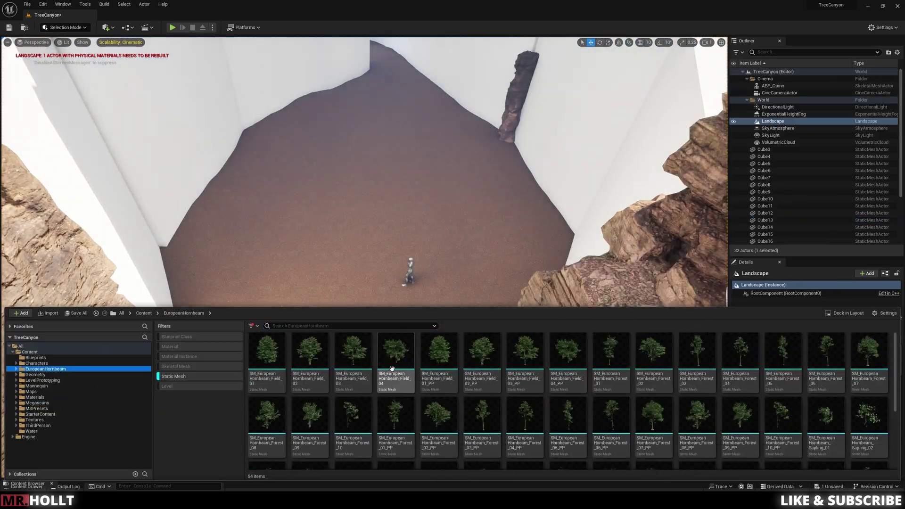
click(352, 351)
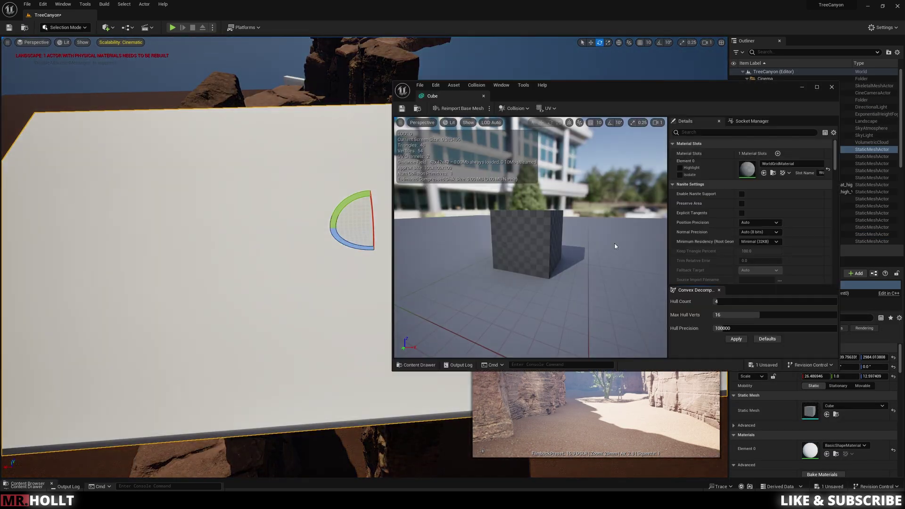
- Enable Two-Sided Distance Field Generation for the Cube static mesh and close its editor
text(tw)
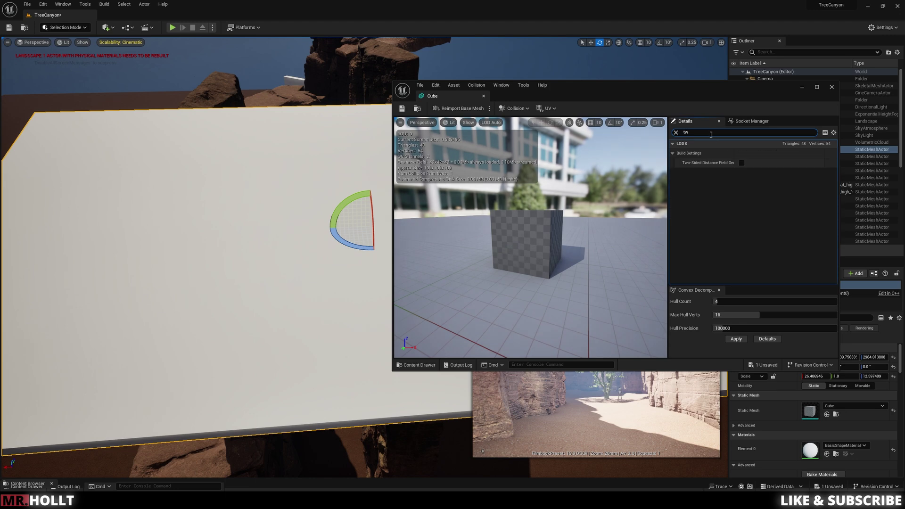
click(834, 87)
click(446, 261)
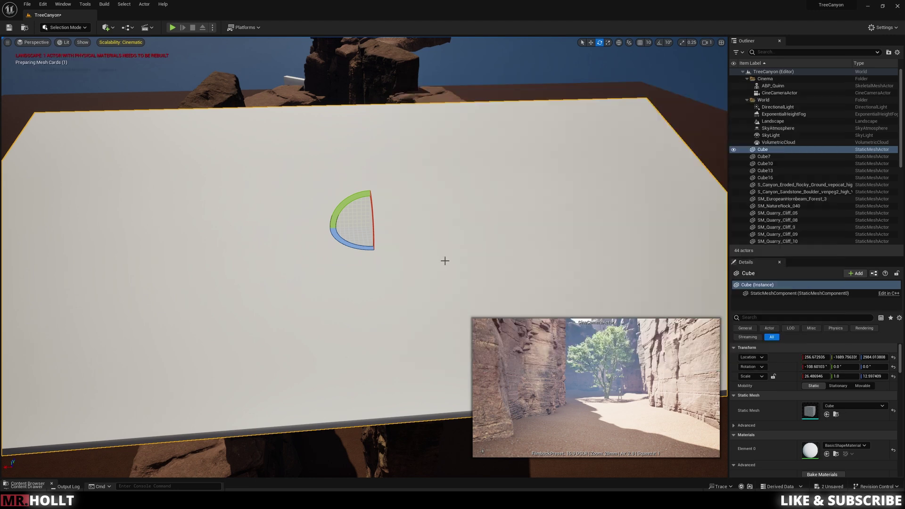
- Lower the roof cube onto the canyon top, set its Z scale to about 30.9 and X rotation to about −92°
right_drag(444, 261, 334, 282)
key(w)
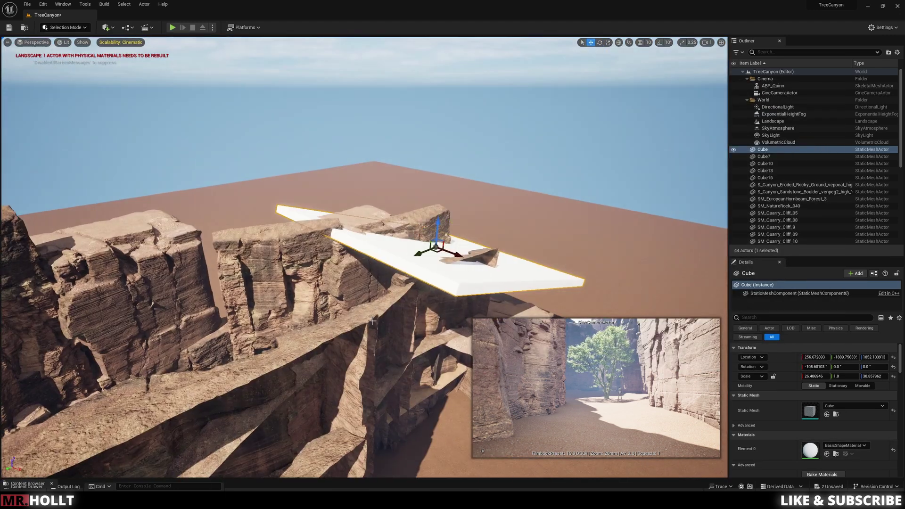
key(e)
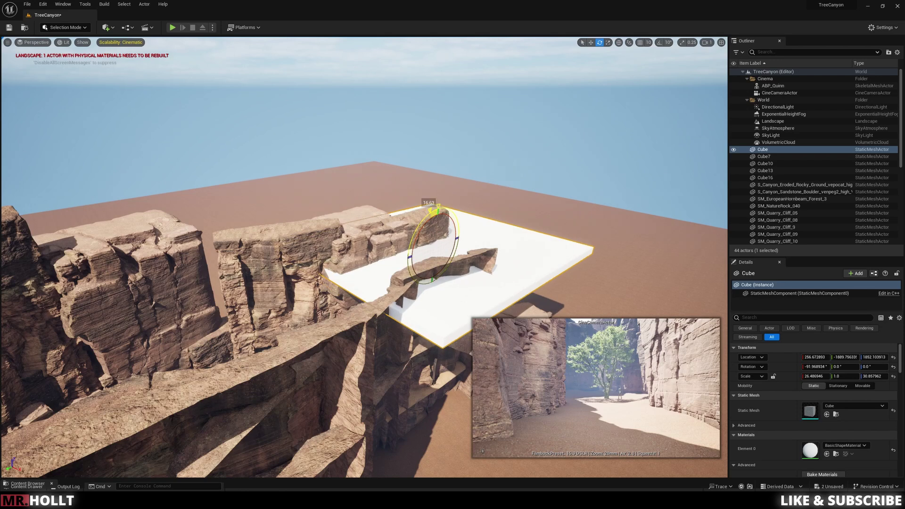
- Enlarge the roof cube to a Z scale of about 52.7 and move it to cover the canyon
key(r)
drag(448, 226, 440, 231)
key(w)
drag(376, 252, 369, 213)
right_drag(370, 212, 372, 245)
- Create a new material named Blackout in the Content folder
key(ctrl+space)
click(31, 348)
click(173, 372)
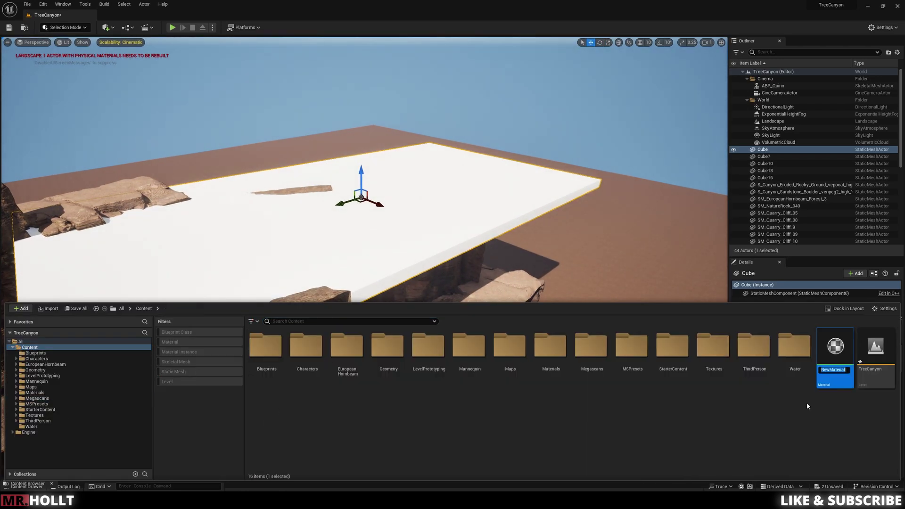
key(Return)
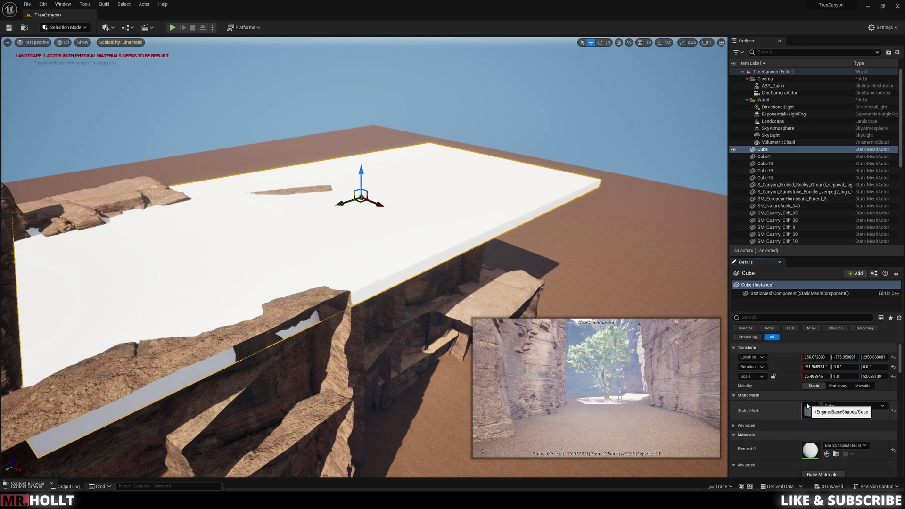
- Rename the Blackout material as M_Black
right_click(827, 383)
click(829, 238)
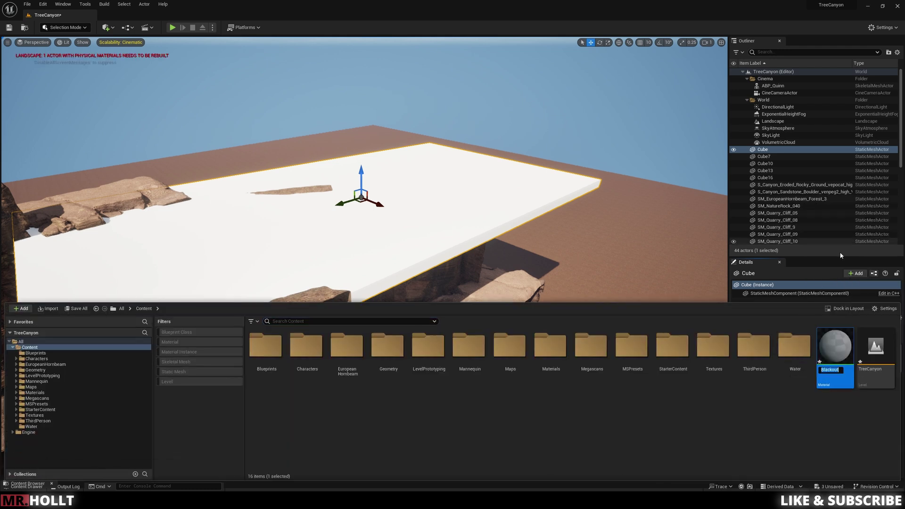
right_click(826, 371)
click(834, 238)
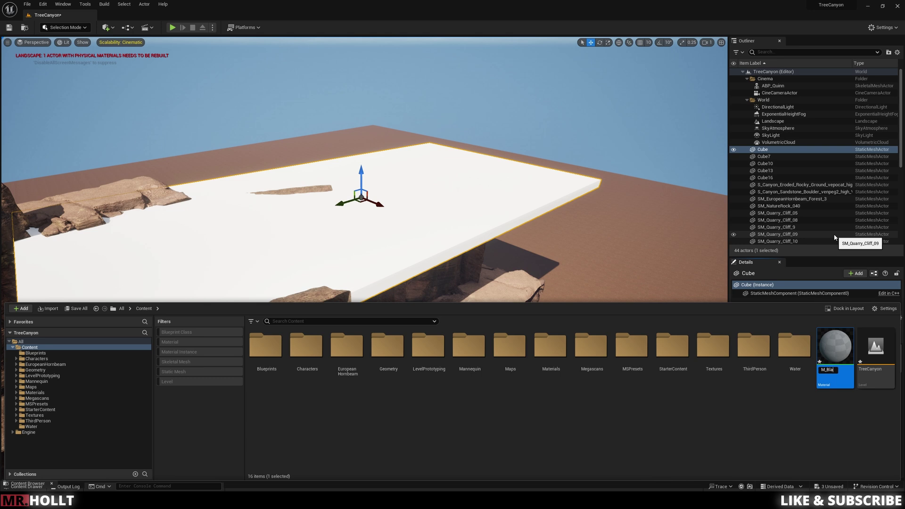
- Open M_Black and connect a black vector parameter to Base Color and a scalar parameter of 0 to Metallic
double_click(834, 363)
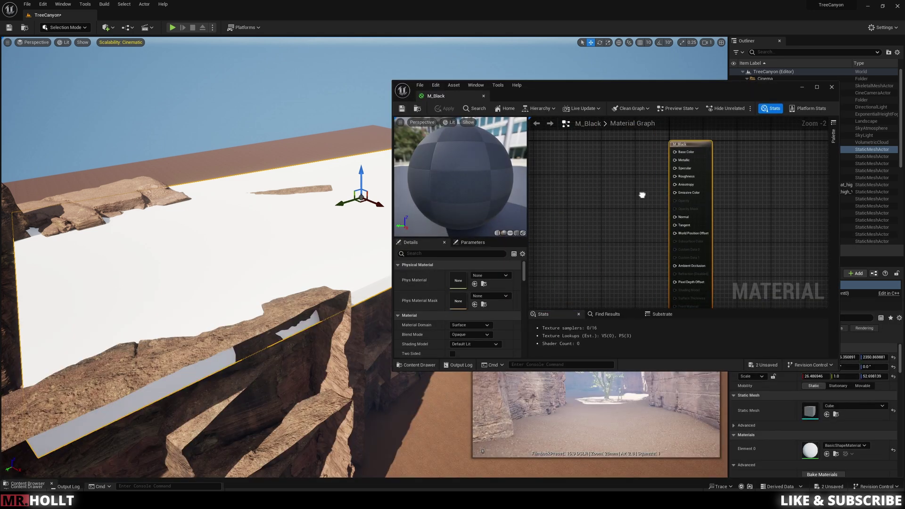
click(595, 178)
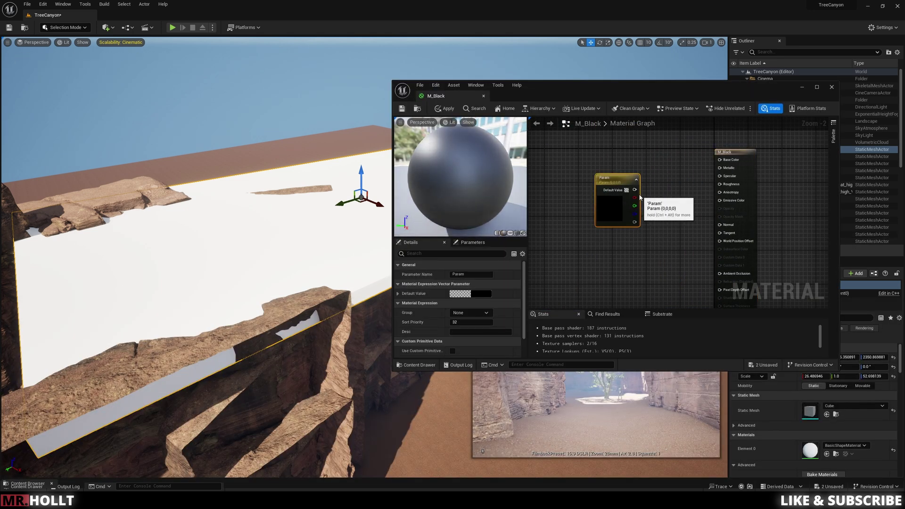
click(605, 234)
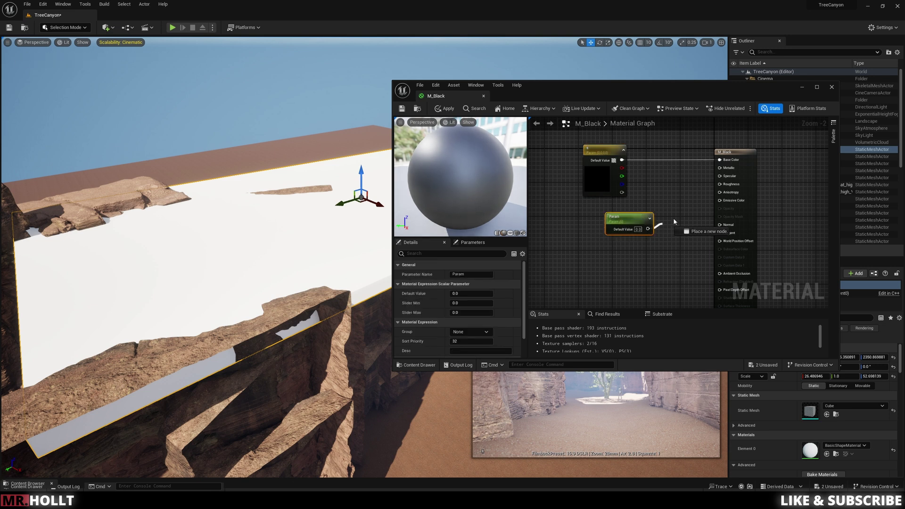
drag(724, 172, 722, 168)
- Add a second scalar parameter with default value 1 and connect it to Roughness
click(605, 263)
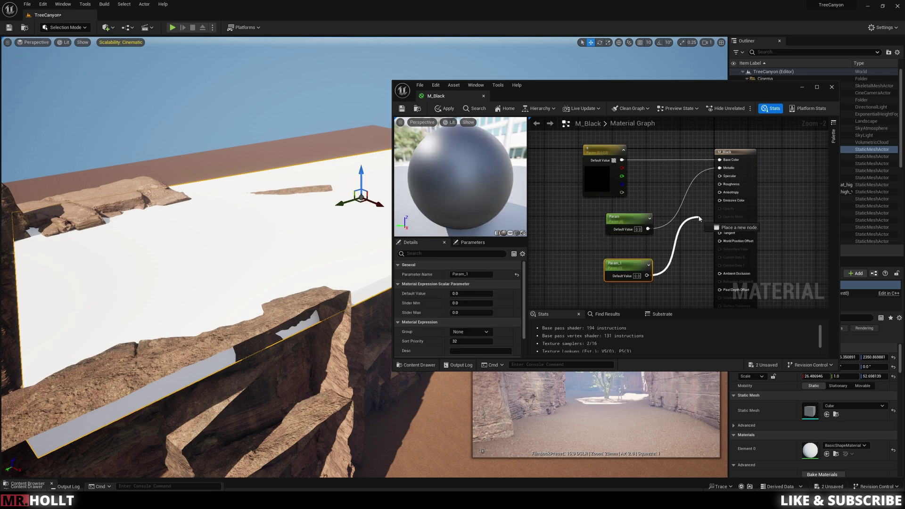
drag(701, 207, 720, 184)
text(1)
key(Return)
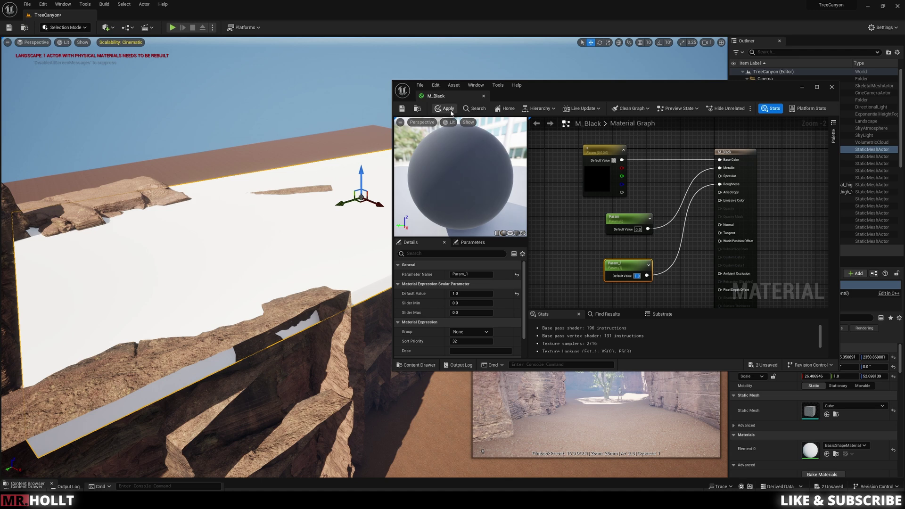
- Apply and save the M_Black material changes, and close the material editor
click(448, 108)
key(ctrl+s)
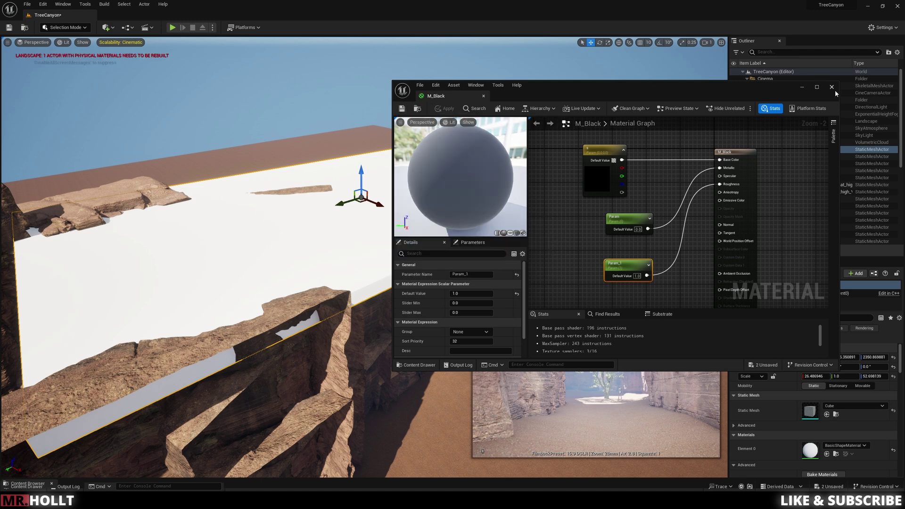
click(835, 89)
key(ctrl+space)
drag(834, 360, 417, 248)
mouse_move(496, 287)
right_down()
mouse_move(486, 286)
mouse_move(496, 286)
right_up()
key(ctrl+z)
- Apply the M_Black material to the roof cube above the canyon
key(ctrl+space)
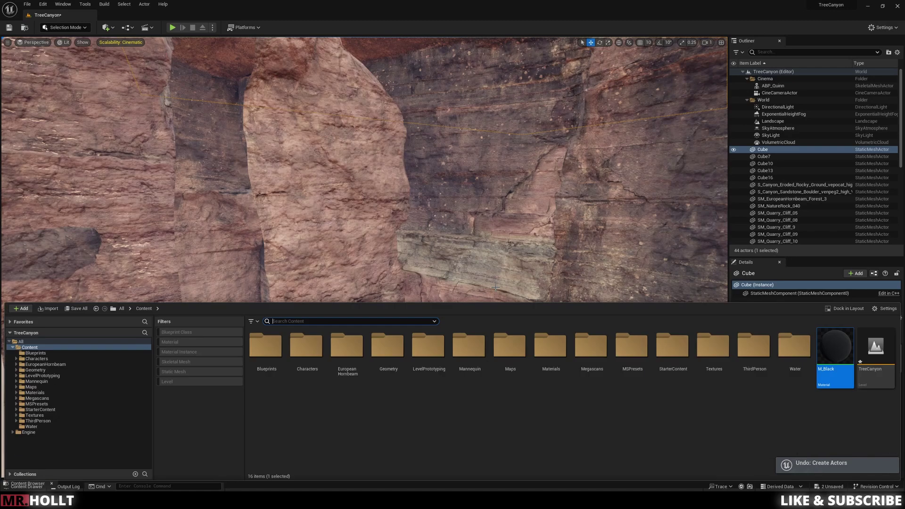
key(ctrl+space)
right_drag(654, 359, 654, 359)
key(ctrl+space)
drag(834, 360, 439, 234)
right_drag(438, 234, 439, 234)
right_drag(524, 277, 524, 277)
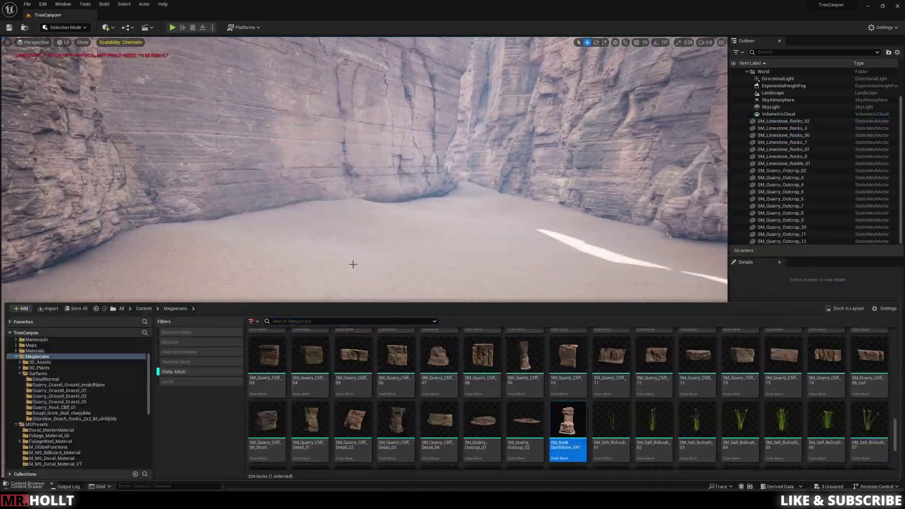
- Place a rock static mesh from the Megascans folder on the canyon floor
drag(428, 343, 434, 224)
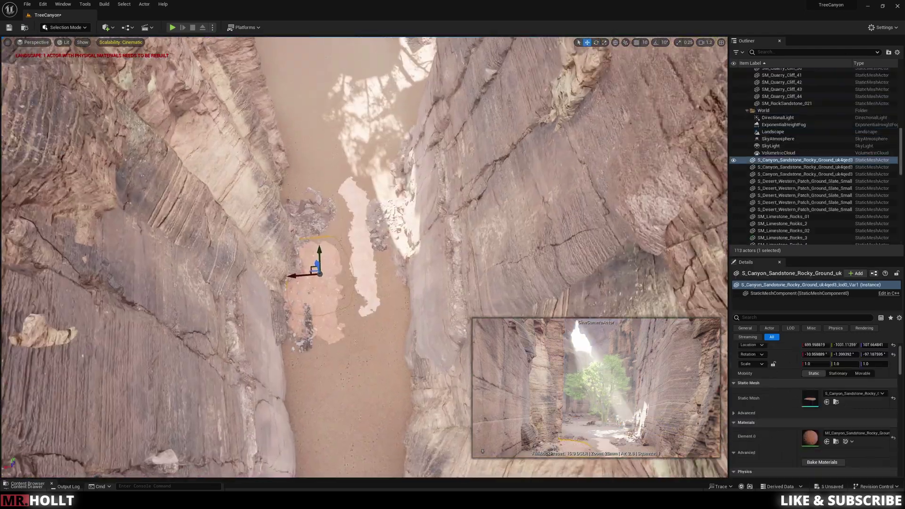
- Duplicate the canyon sandstone ground patch across the floor to the foot of the opposite cliff
right_drag(218, 340, 218, 242)
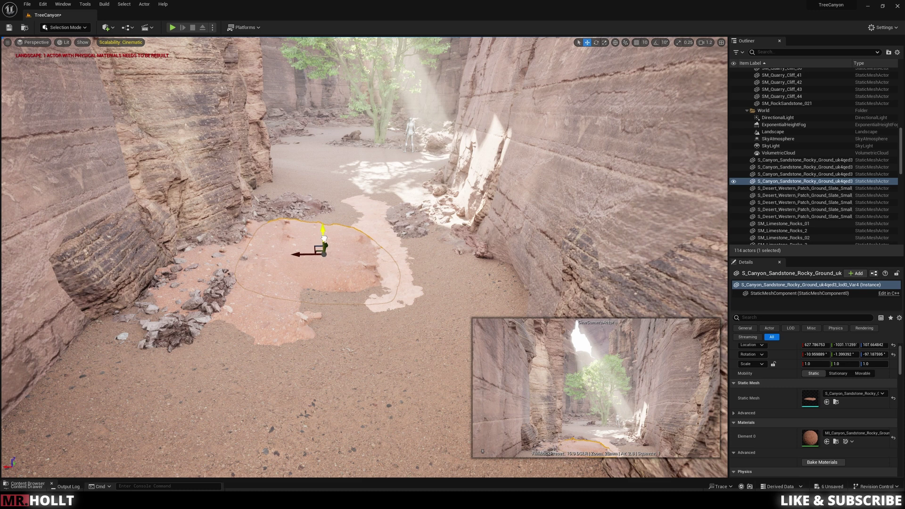
right_drag(325, 244, 330, 306)
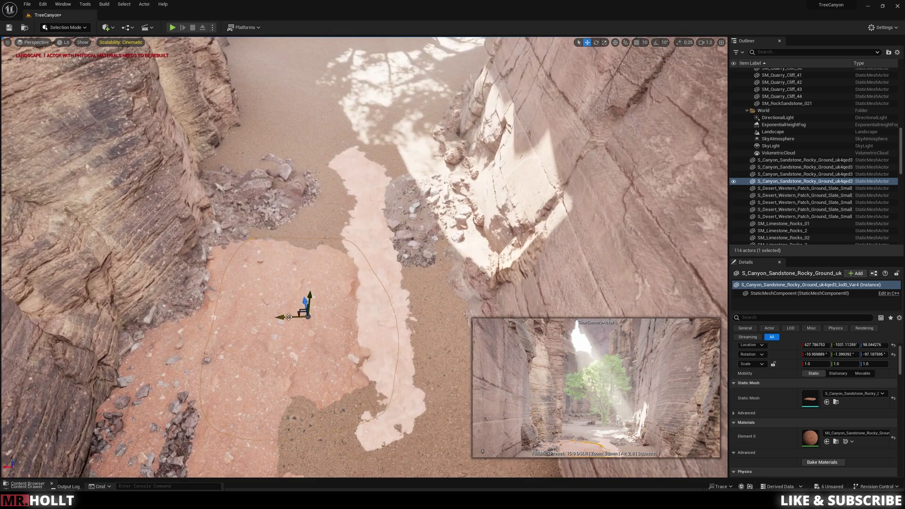
alt+drag(292, 315, 447, 324)
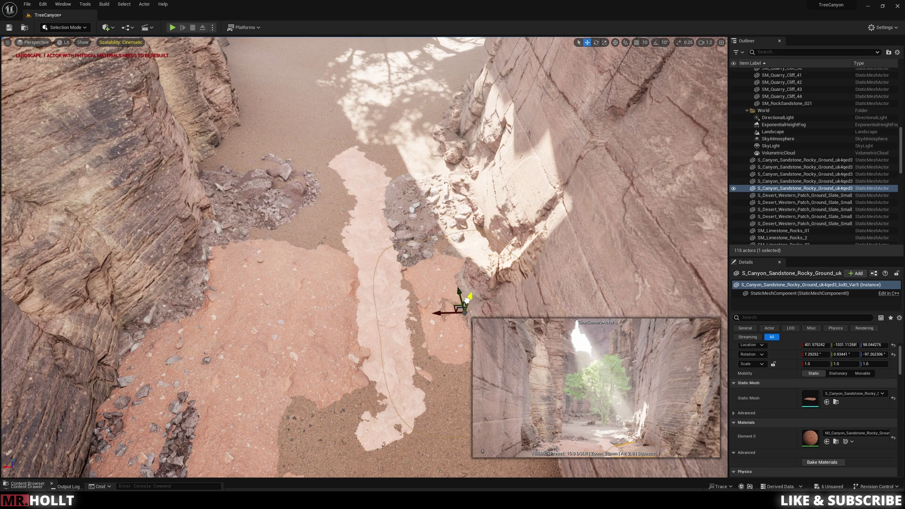
alt+drag(461, 289, 450, 242)
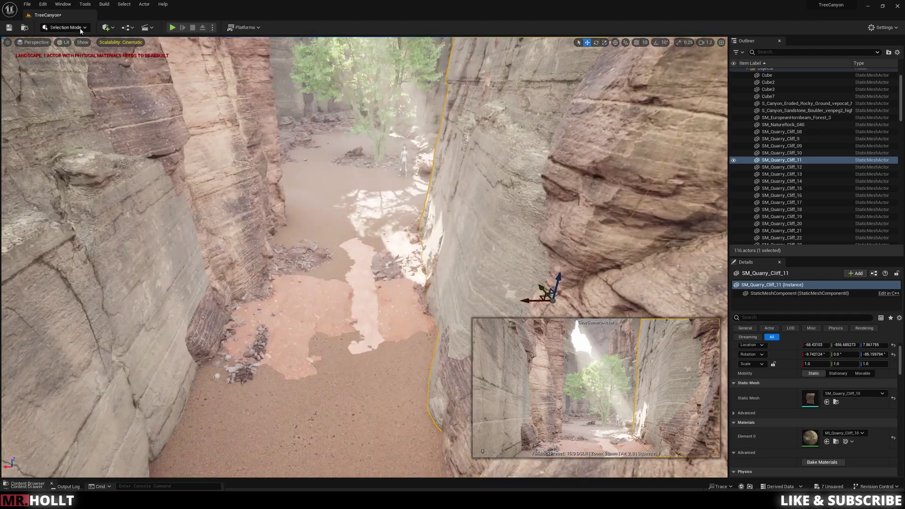
- Show the scene in Unlit mode and adjust the Albedo Tint colour of the canyon sandstone ground material
click(63, 42)
click(71, 67)
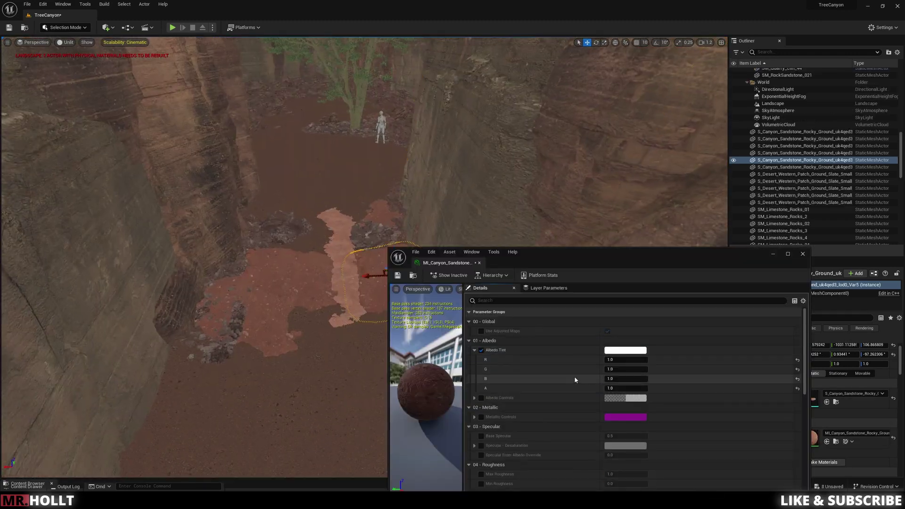
drag(616, 370, 634, 360)
mouse_move(616, 370)
mouse_down()
mouse_move(599, 370)
mouse_move(629, 378)
mouse_move(601, 379)
mouse_up()
mouse_move(615, 369)
mouse_down()
mouse_move(601, 360)
mouse_move(625, 360)
mouse_up()
drag(616, 370, 641, 388)
click(626, 350)
click(717, 480)
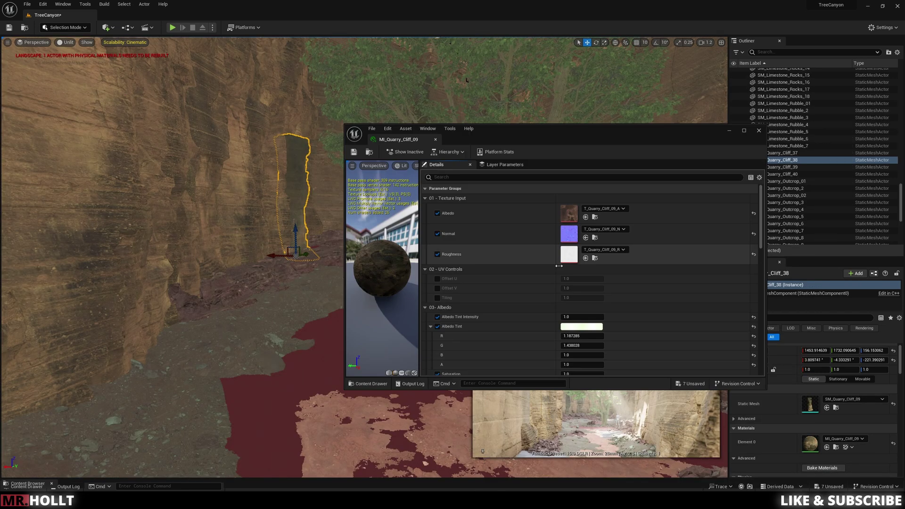
- Set the Albedo Tint of MI_Quarry_Cliff_09 to about 2.07 red, 1.92 green and 1.01 blue
drag(580, 355, 591, 336)
drag(582, 345, 591, 346)
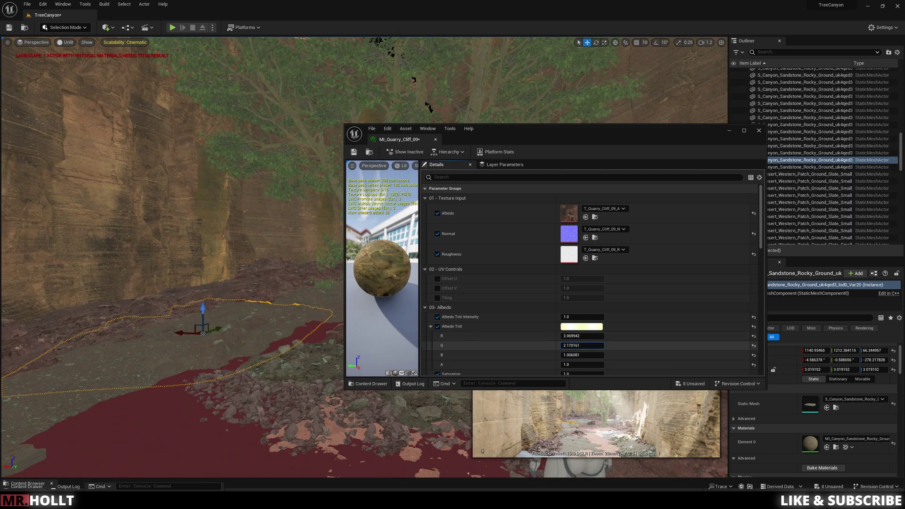
drag(582, 346, 572, 346)
click(430, 326)
scroll(482, 292, down, 5)
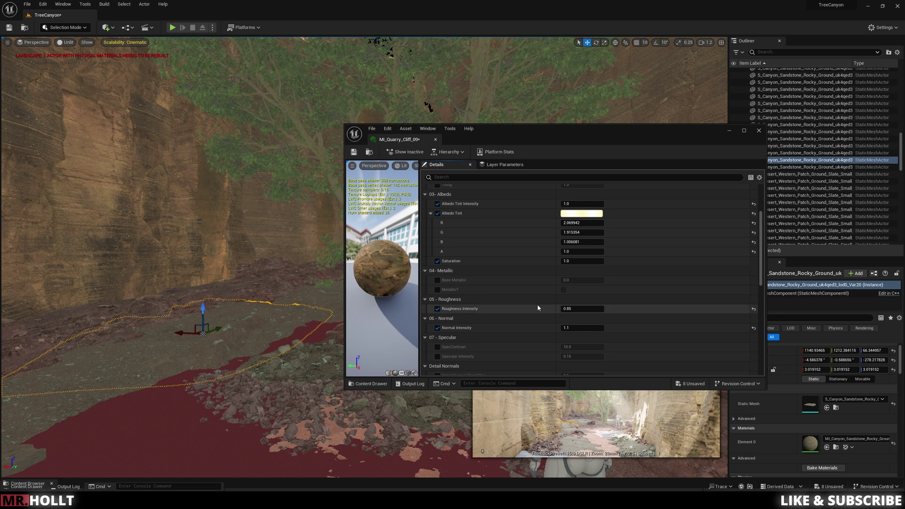
click(582, 213)
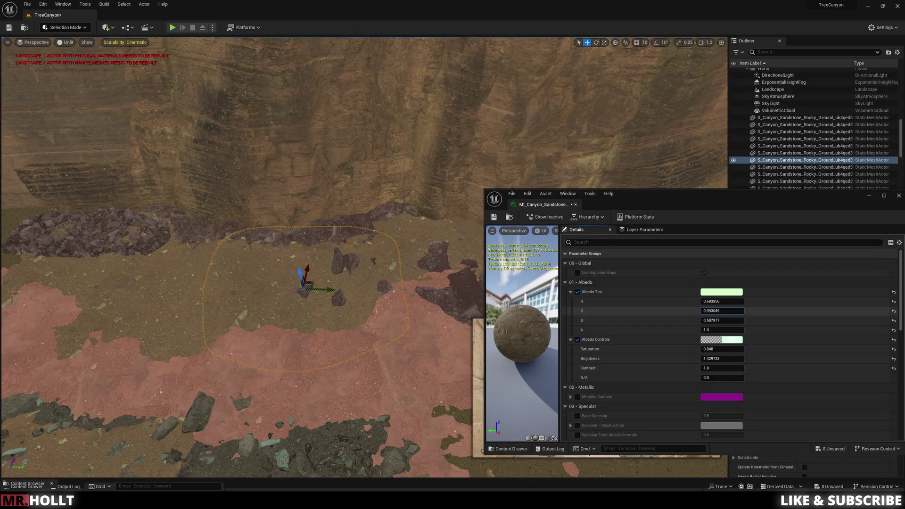
- Refine the sandstone ground tint and tint MI_Limestone_Rocks_07 with about 1.31 green and 0.76 blue, fine-tuning its red channel
drag(717, 301, 713, 321)
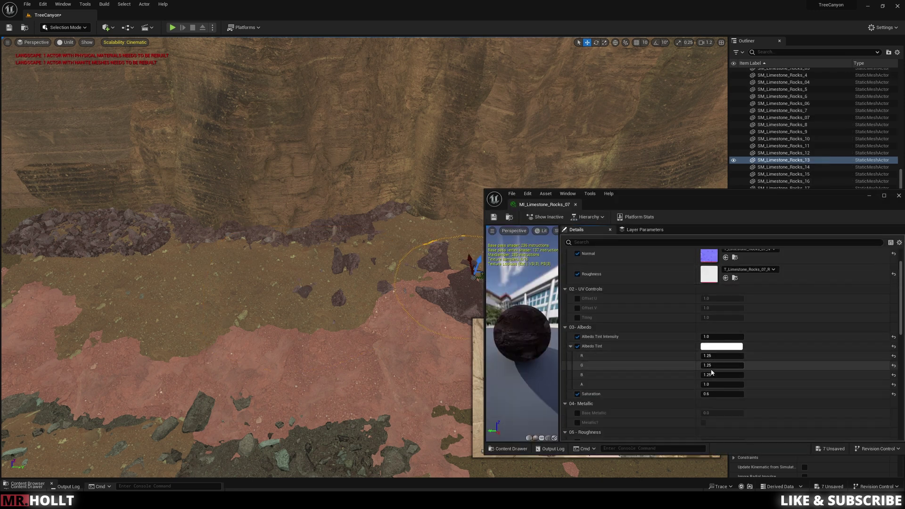
drag(711, 374, 693, 373)
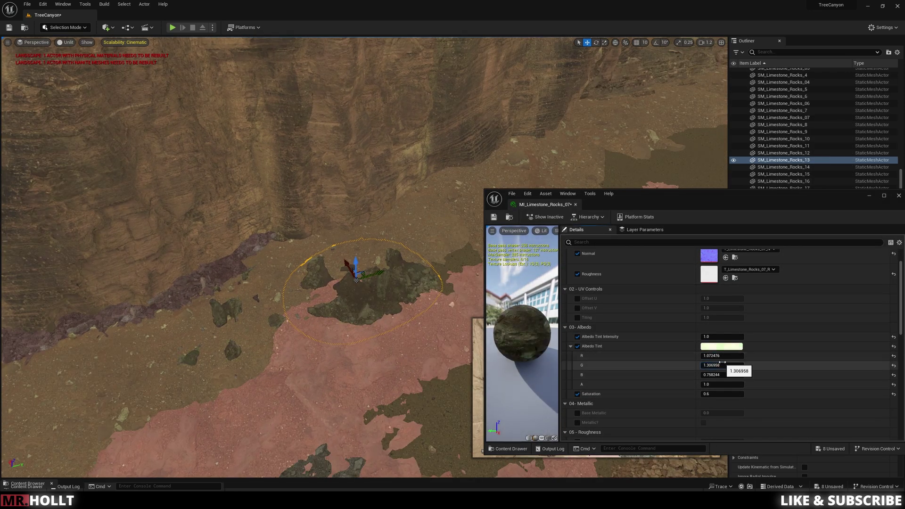
mouse_move(723, 355)
mouse_down()
mouse_move(730, 356)
mouse_move(728, 365)
mouse_move(728, 356)
mouse_up()
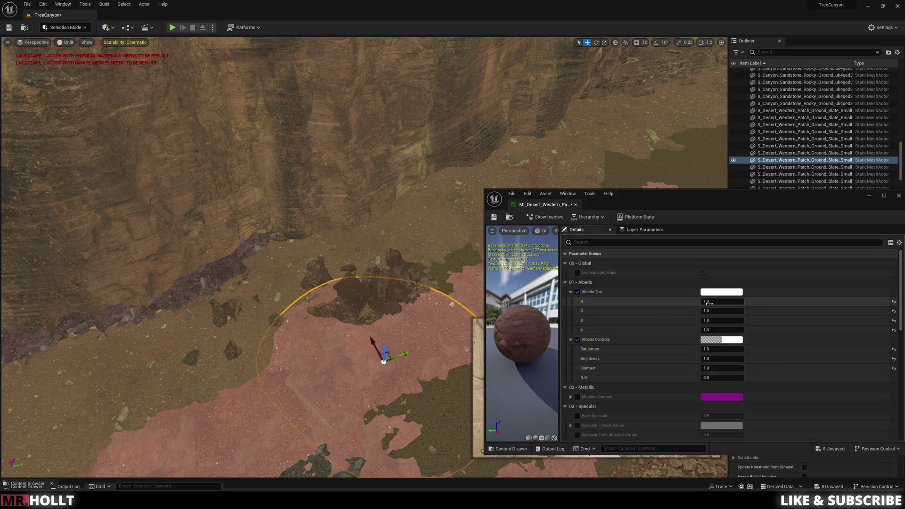
- Tint the desert western ground patch material pale green and adjust the saturation and brightness in its Albedo Controls
mouse_move(722, 311)
mouse_down()
mouse_move(735, 310)
mouse_move(712, 302)
mouse_move(728, 321)
mouse_move(716, 311)
mouse_up()
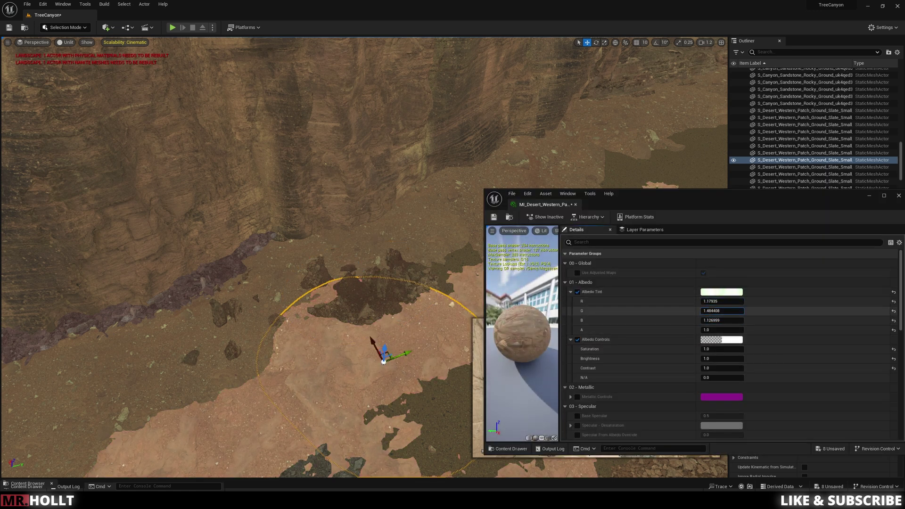
click(724, 292)
click(759, 362)
click(828, 336)
click(870, 300)
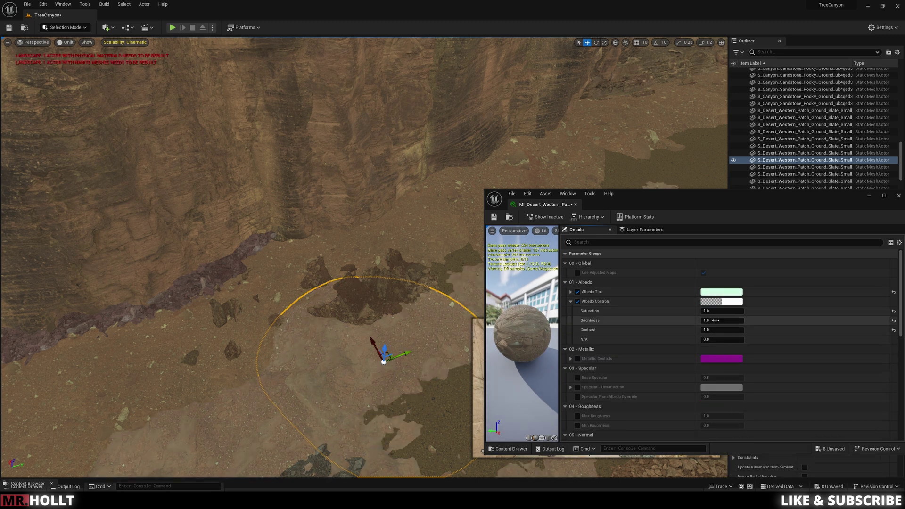
drag(722, 310, 730, 330)
mouse_move(722, 321)
mouse_down()
mouse_move(714, 321)
mouse_move(726, 311)
mouse_move(719, 321)
mouse_up()
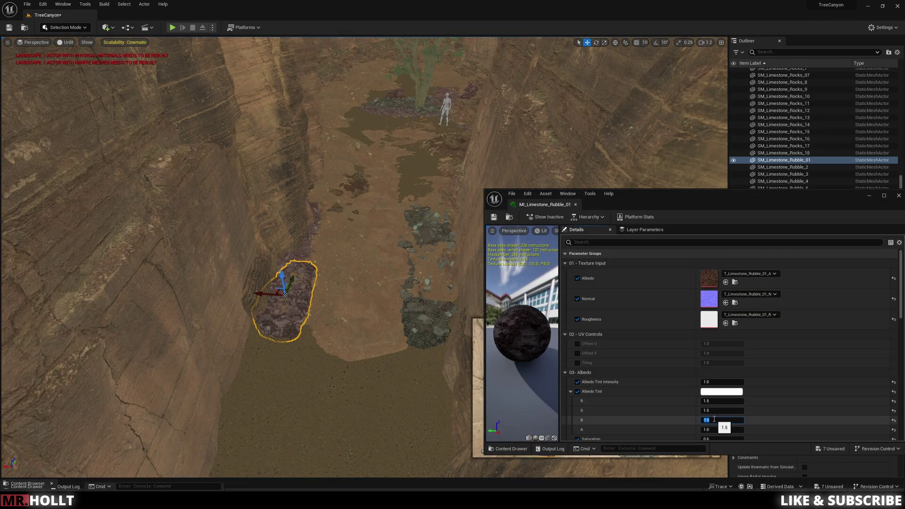
- Adjust the green Albedo Tint channel of MI_Limestone_Rubble_01 and open the material of the rocks along the opposite cliff base
drag(722, 411, 728, 411)
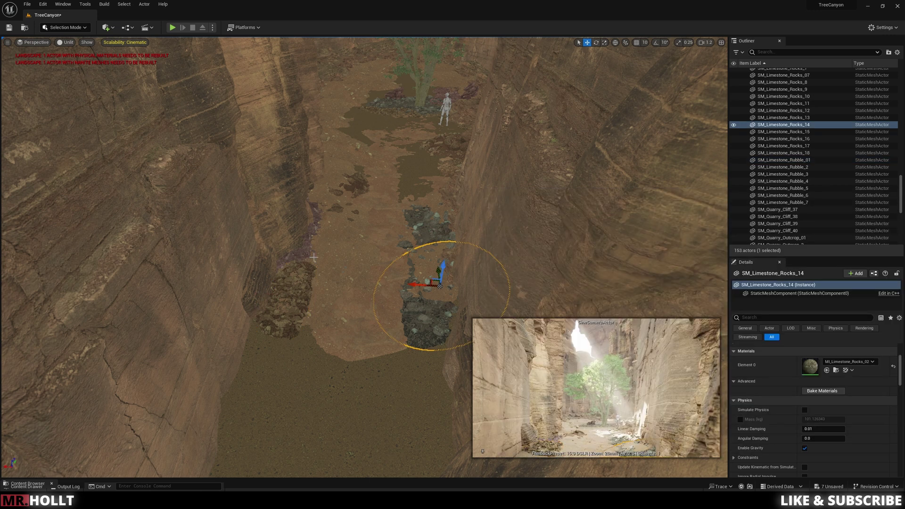
click(306, 252)
double_click(809, 366)
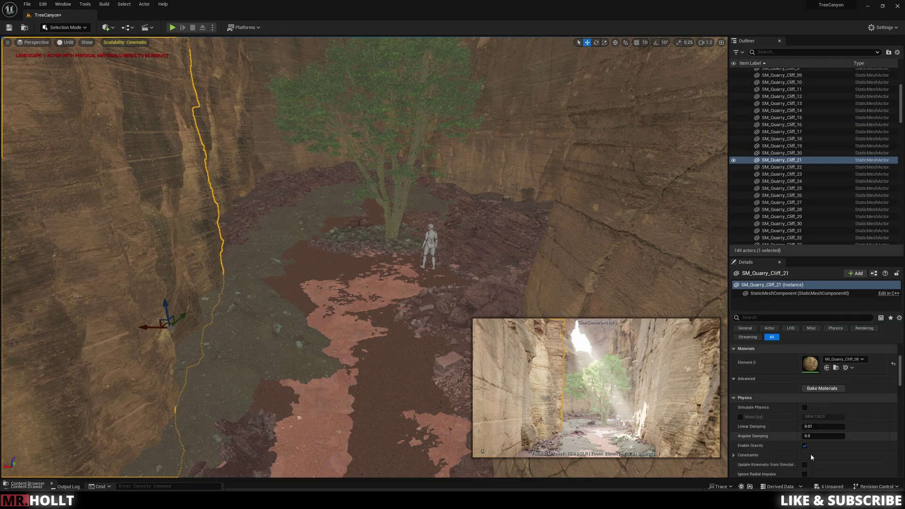
- Add the Albedo Tint, Albedo Tint Intensity and desaturation node network to the base colour of the landscape's L_Material
double_click(810, 364)
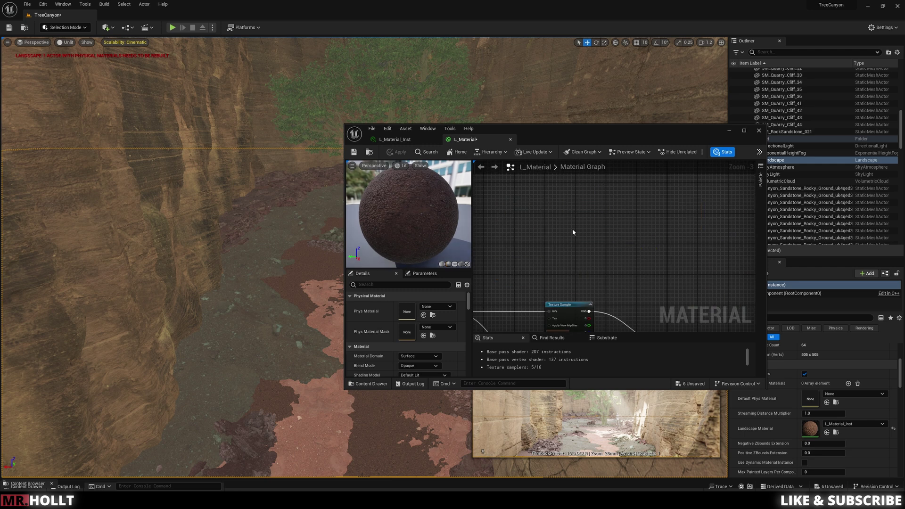
drag(563, 184, 542, 174)
scroll(685, 227, down, 2)
scroll(594, 241, up, 1)
right_drag(594, 240, 592, 316)
drag(574, 247, 573, 298)
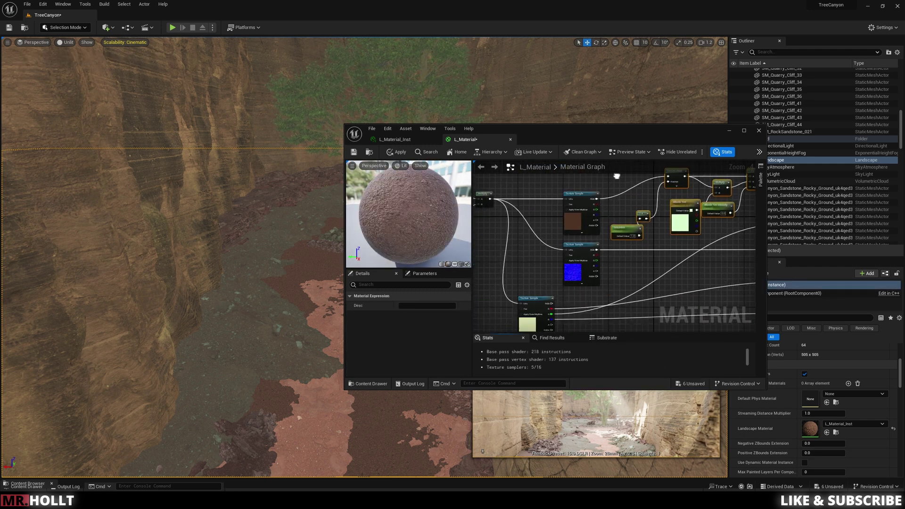
double_click(681, 221)
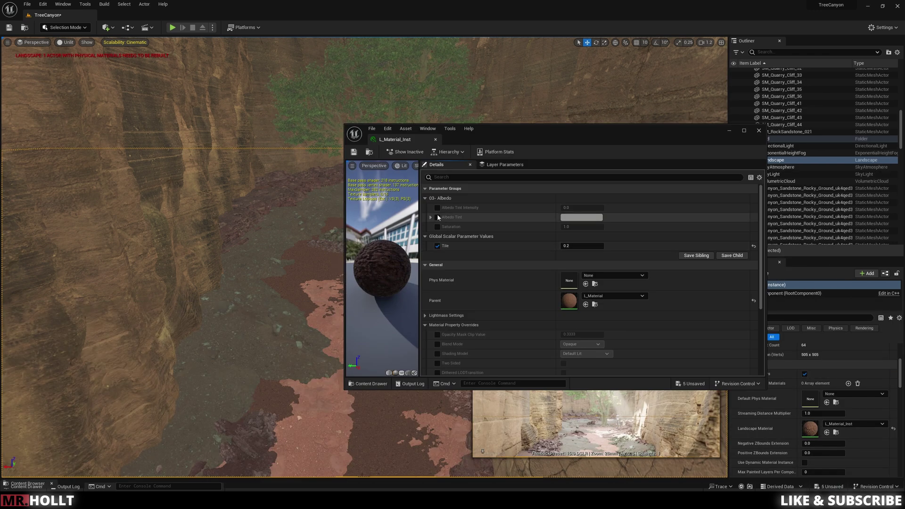
- Enable the Albedo Tint override in L_Material_Inst, adjust its colour channels and save the instance
click(438, 218)
drag(588, 229, 608, 237)
click(354, 152)
right_drag(282, 226, 283, 273)
right_drag(228, 288, 203, 288)
key(w)
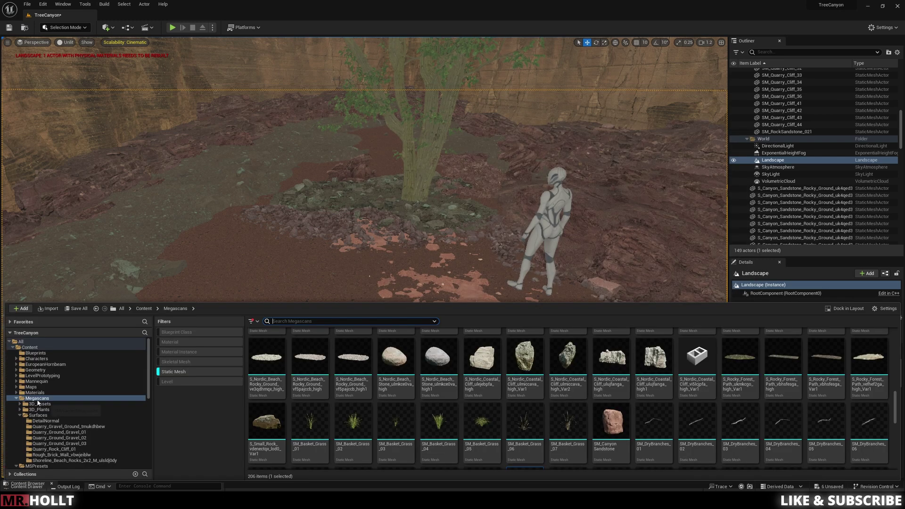
- Close L_Material_Inst and assign L_Material from the Quarry_Gravel_Ground folder as the Landscape Material
click(68, 427)
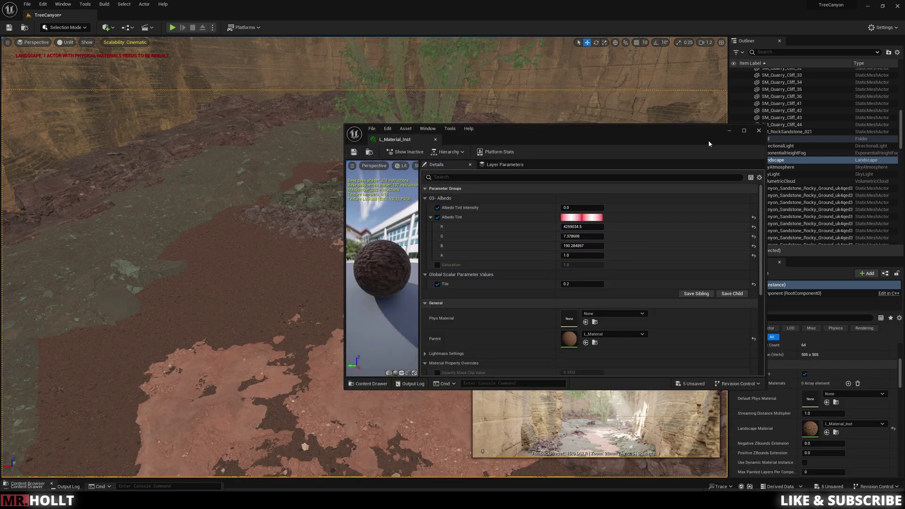
click(758, 131)
scroll(790, 400, down, 3)
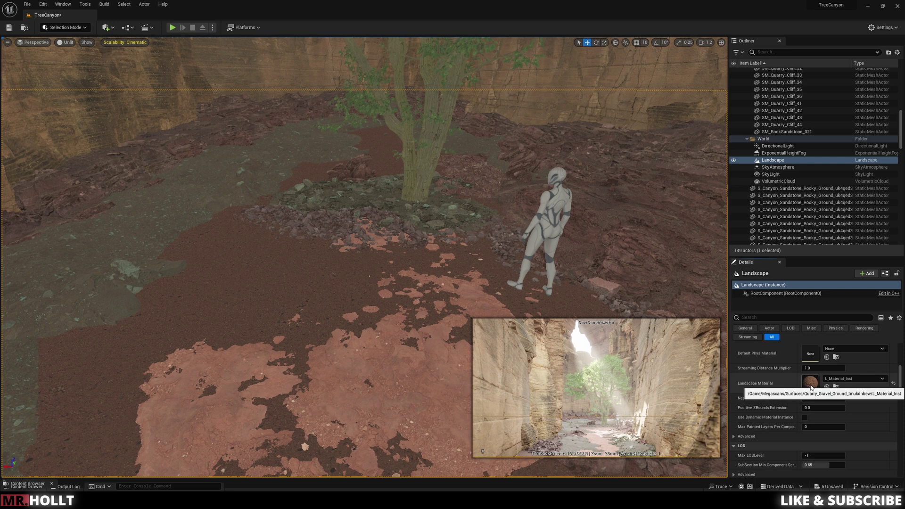
key(ctrl+space)
drag(264, 347, 318, 336)
key(ctrl+space)
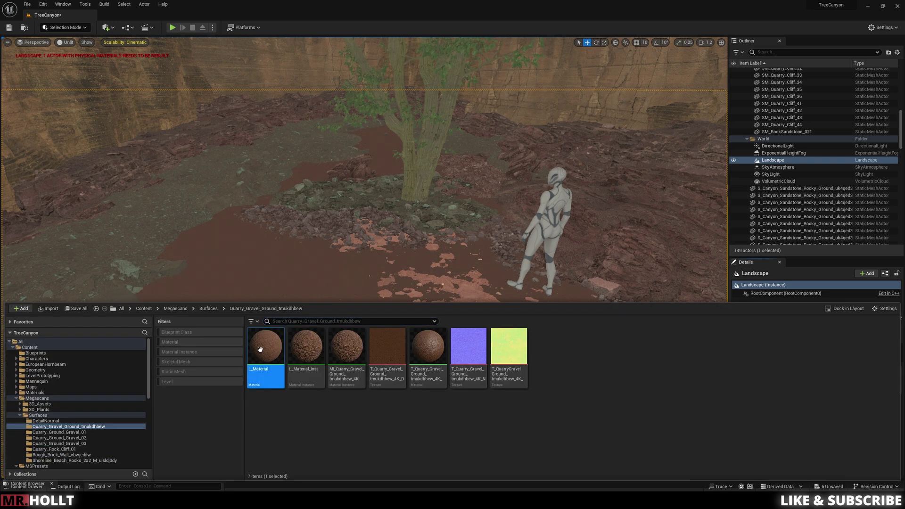
- Apply the changed Albedo Tint Intensity default in L_Material and close the material editor
right_drag(556, 299, 517, 292)
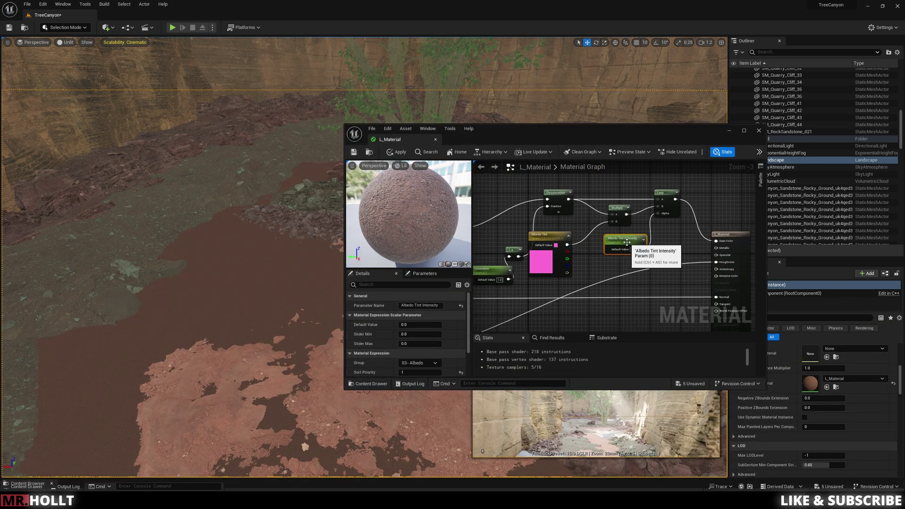
click(759, 130)
click(475, 259)
key(ctrl+space)
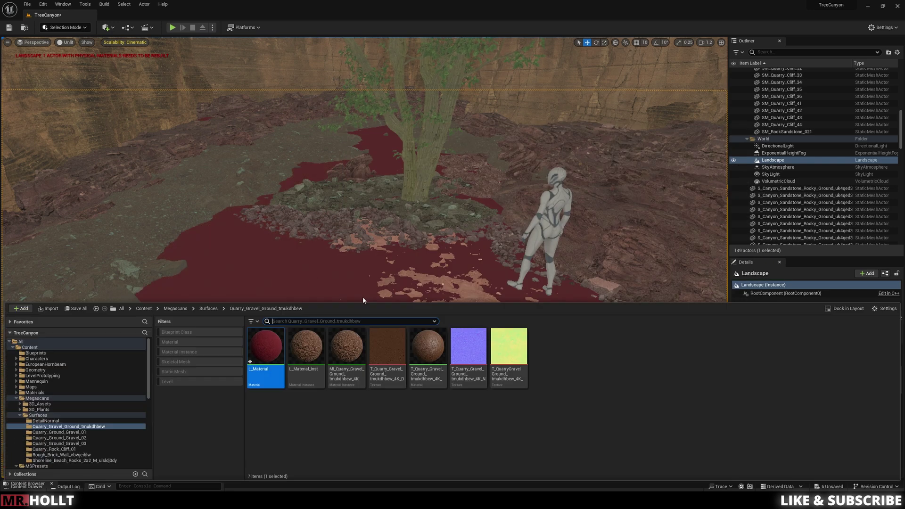
click(311, 254)
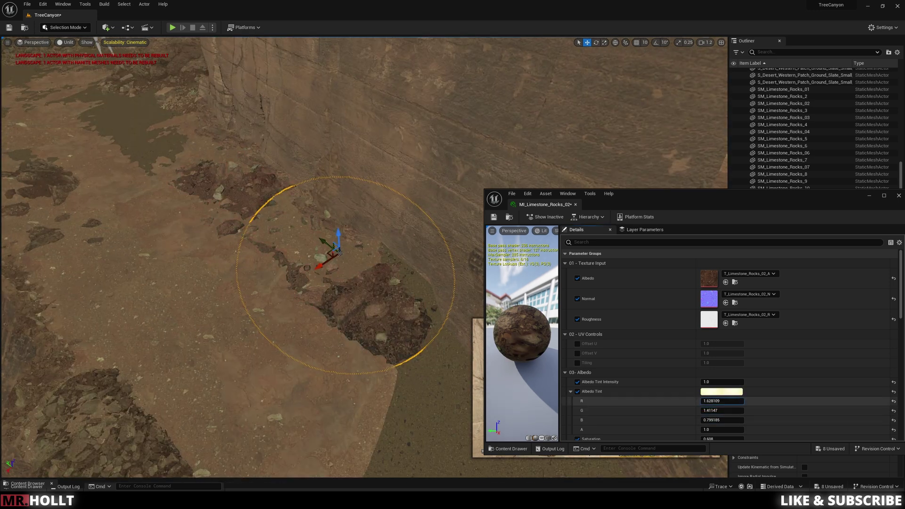
- Adjust the Albedo Tint channels of MI_Limestone_Rocks_02 and MI_Limestone_Rocks_01, and save the material
drag(723, 401, 711, 401)
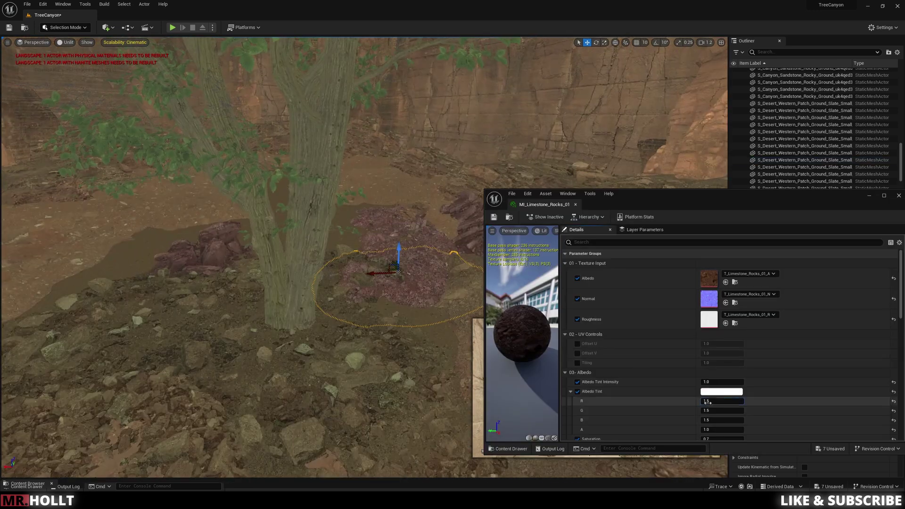
click(719, 430)
mouse_move(707, 402)
mouse_down()
mouse_move(697, 420)
mouse_move(721, 411)
mouse_up()
drag(724, 401, 717, 402)
key(ctrl+s)
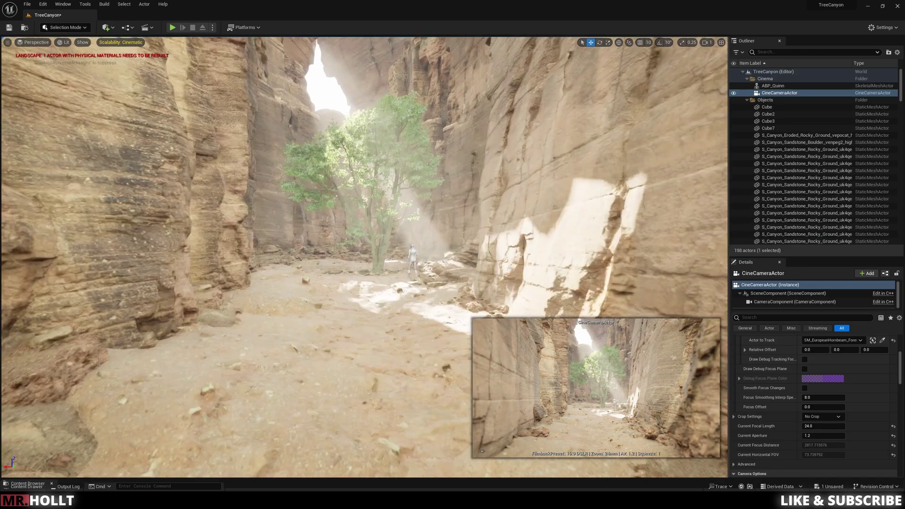
- Select the CineCameraActor and focus the view on it in the canyon
right_drag(330, 235, 613, 255)
key(w)
scroll(365, 257, up, 2)
click(490, 258)
drag(900, 189, 900, 89)
double_click(801, 92)
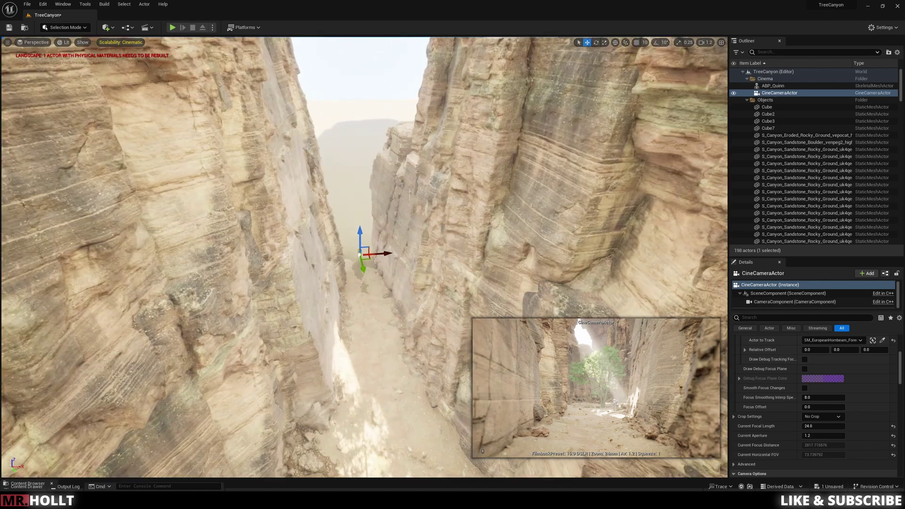
- Using the Unlit view, raise the red Albedo Tint of MI_Limestone_Rocks_02, save and close it, and return to the Lit view
right_drag(372, 264, 379, 301)
click(379, 314)
click(63, 42)
click(79, 70)
scroll(809, 390, up, 3)
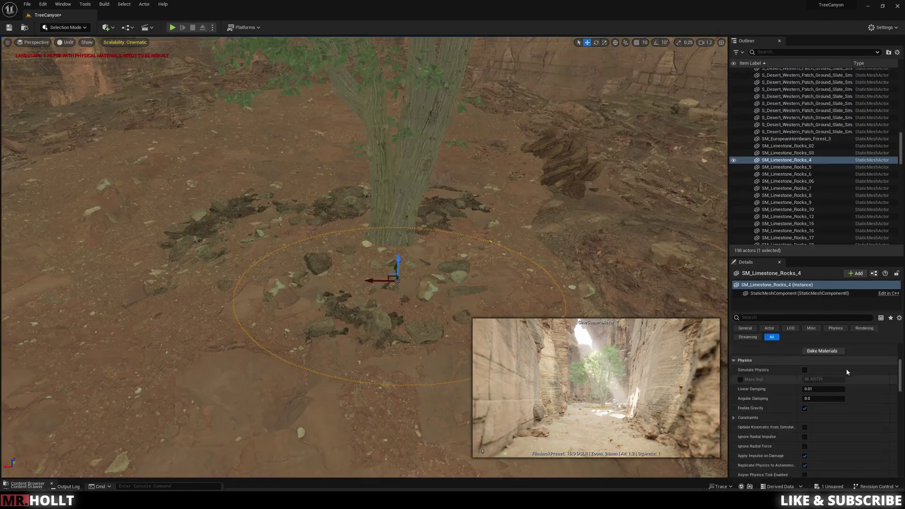
double_click(808, 391)
drag(721, 401, 740, 401)
click(493, 218)
click(899, 195)
click(66, 43)
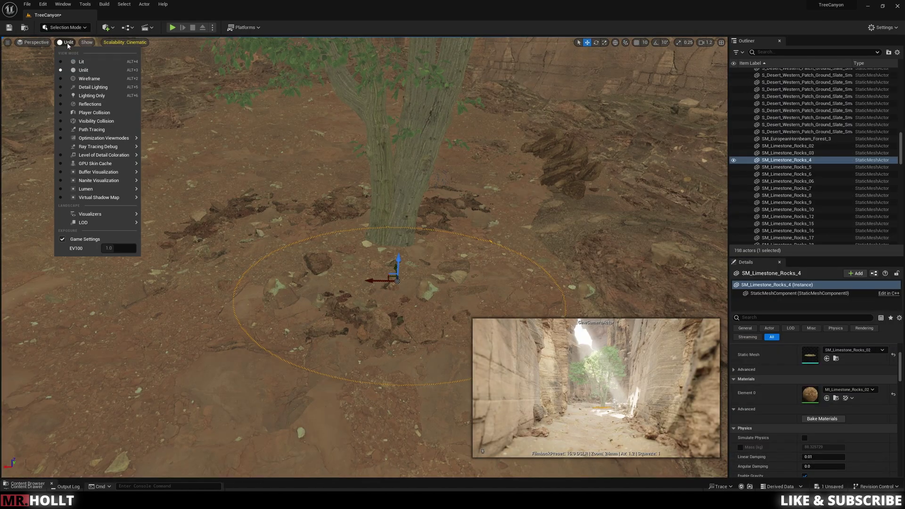
click(77, 61)
- Reposition and rotate a desert slate ground patch on the canyon floor in front of the tree
right_drag(330, 236, 346, 275)
click(228, 263)
key(e)
drag(276, 249, 527, 242)
key(w)
key(e)
drag(555, 257, 555, 257)
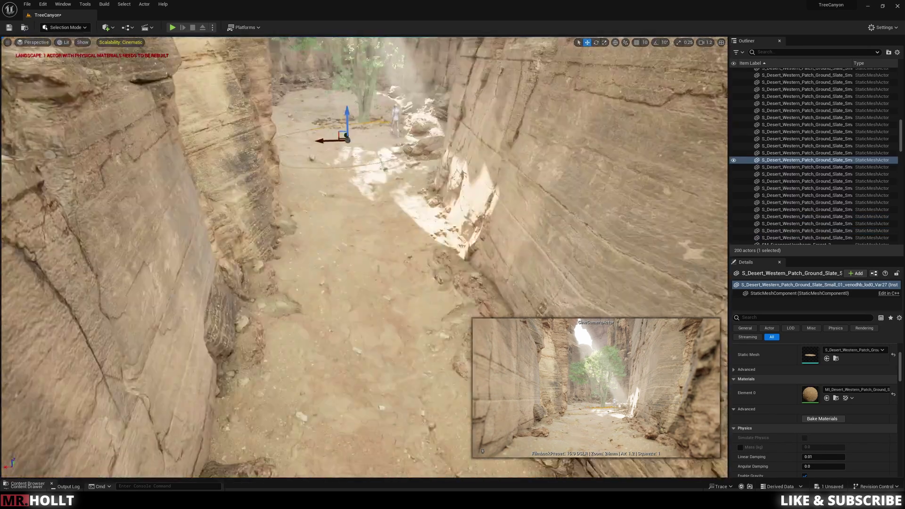
- Add a Post Process Volume to the canyon scene and enable its Infinite Extent (Unbound) setting
click(746, 85)
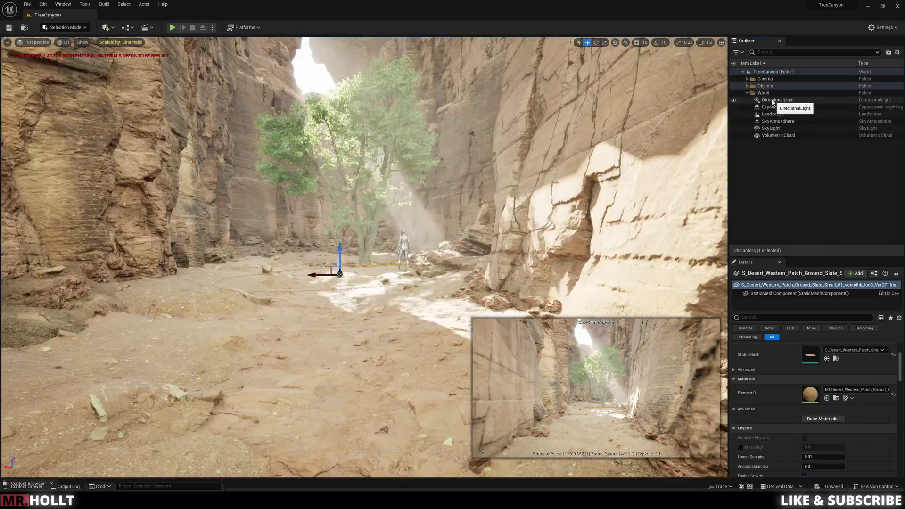
click(747, 93)
click(107, 28)
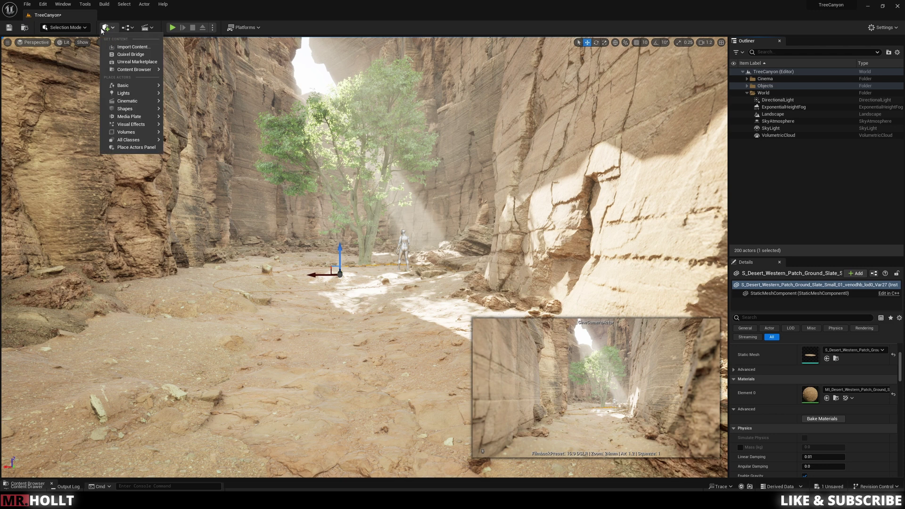
mouse_move(132, 135)
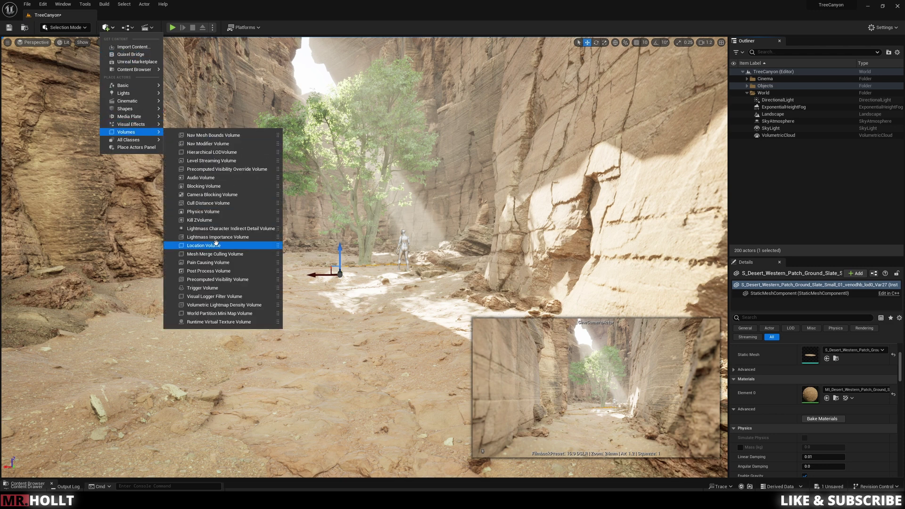
click(208, 271)
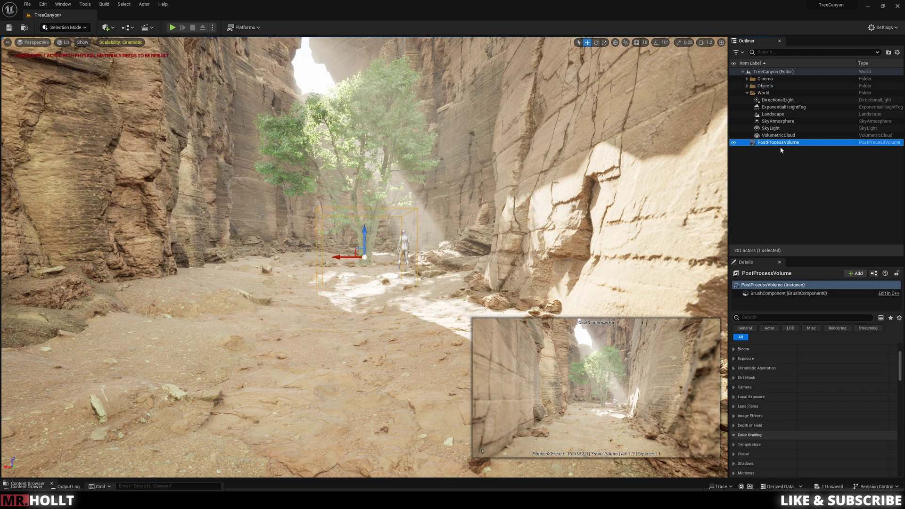
text(b)
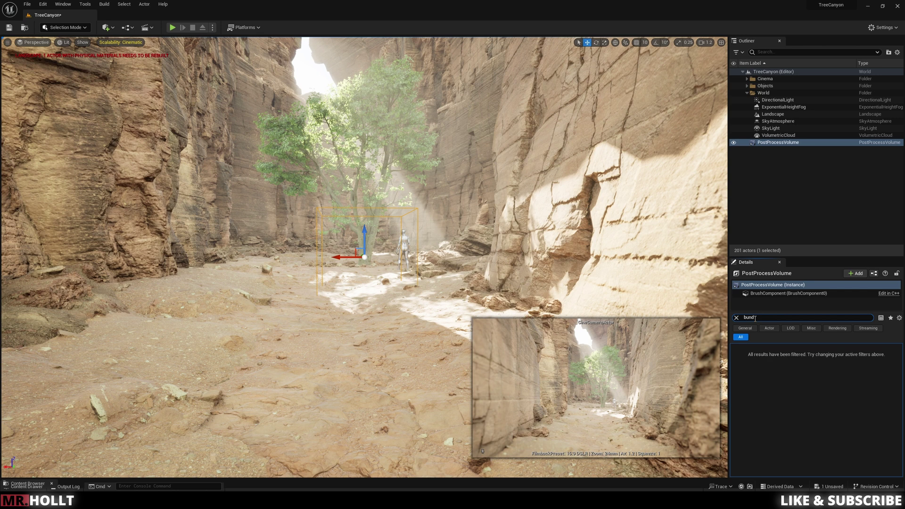
text(ound)
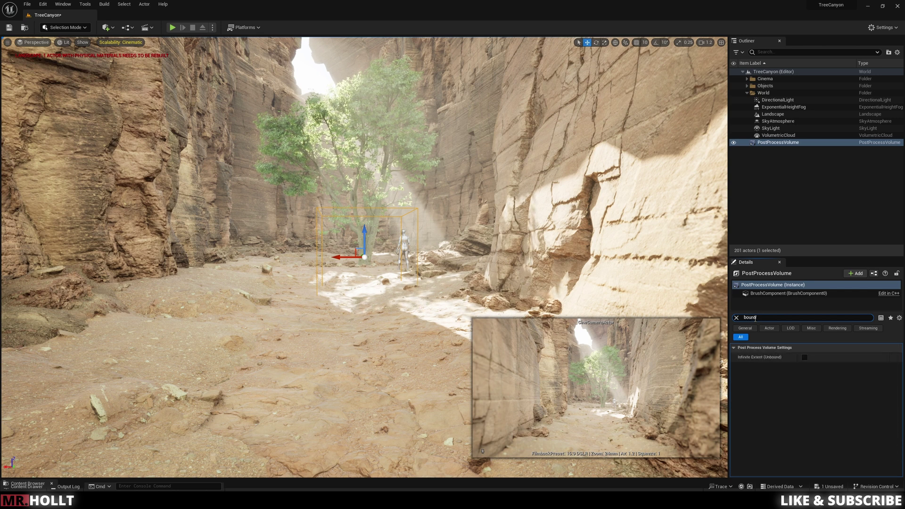
click(737, 318)
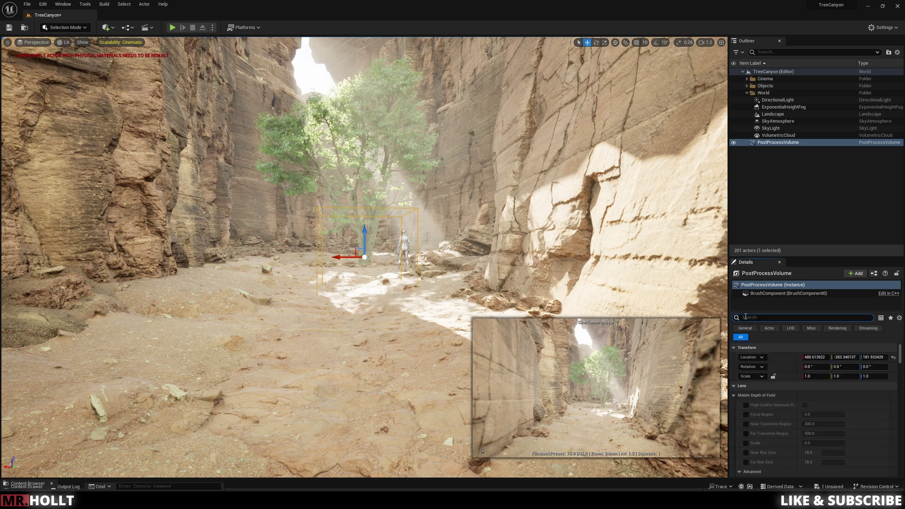
- Override the Post Process Volume's Min EV100 and Max EV100 exposure limits, trying -1 and -2 before entering -1.5
text(ex)
scroll(756, 408, down, 3)
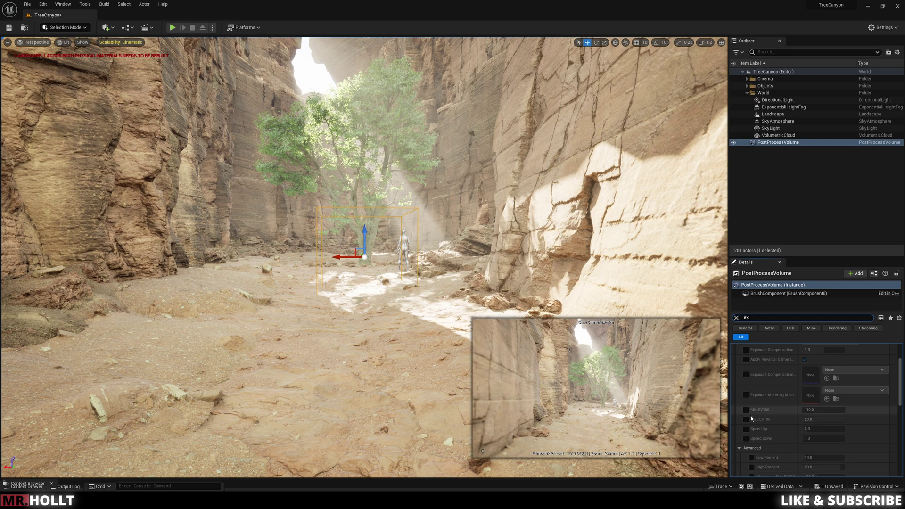
click(745, 409)
text(-1)
key(Return)
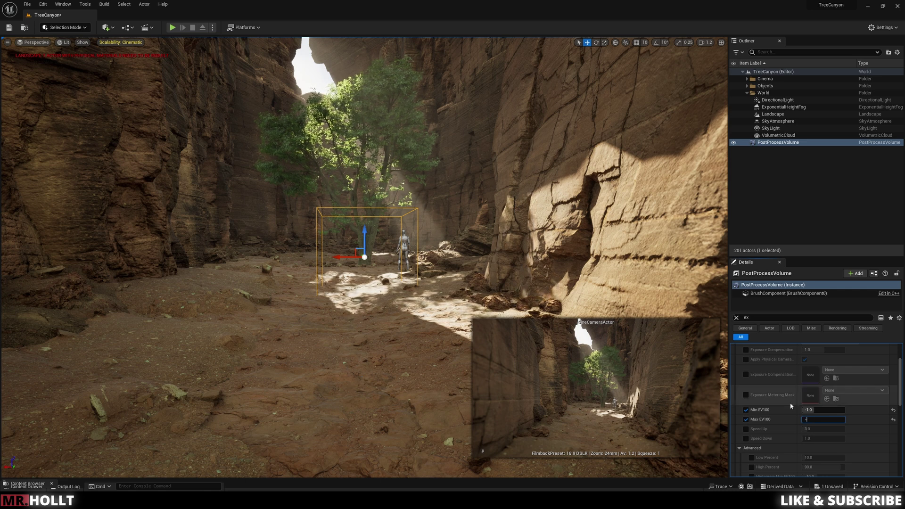
text(-2)
key(Return)
click(809, 409)
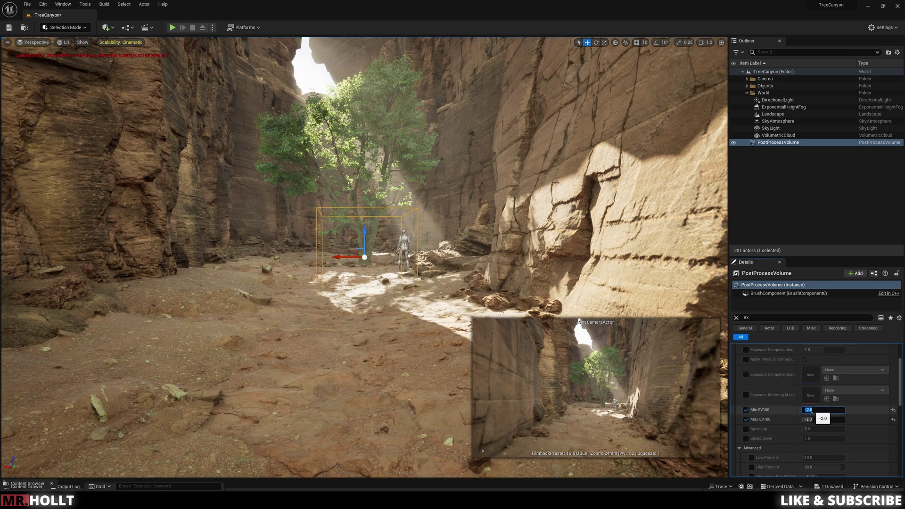
mouse_move(766, 412)
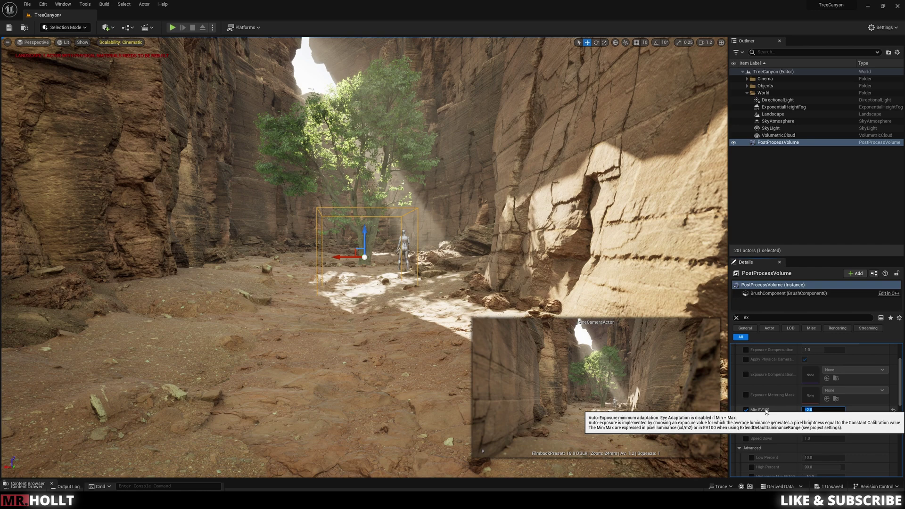
click(813, 423)
text(-1.5)
key(Return)
- Fly back and forth through the canyon to examine the exposure on the tree, walls and floor
click(448, 302)
key(s)
right_drag(448, 302, 447, 302)
key(w)
right_drag(396, 280, 396, 280)
click(389, 280)
click(398, 325)
key(s)
right_drag(398, 325, 393, 324)
key(w)
key(s)
key(w)
- Select the CineCameraActor in the Cinema folder and pilot it to see the shot
scroll(895, 84, up, 6)
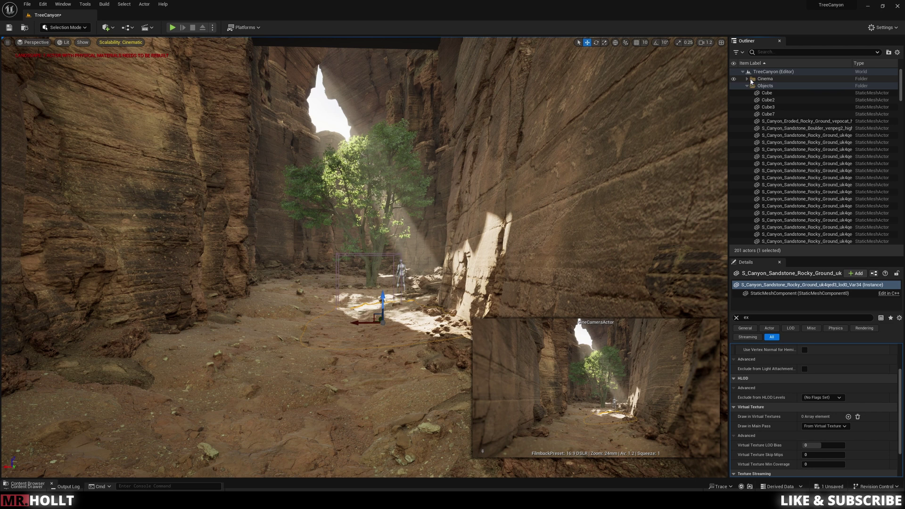
click(773, 93)
key(ctrl+shift+p)
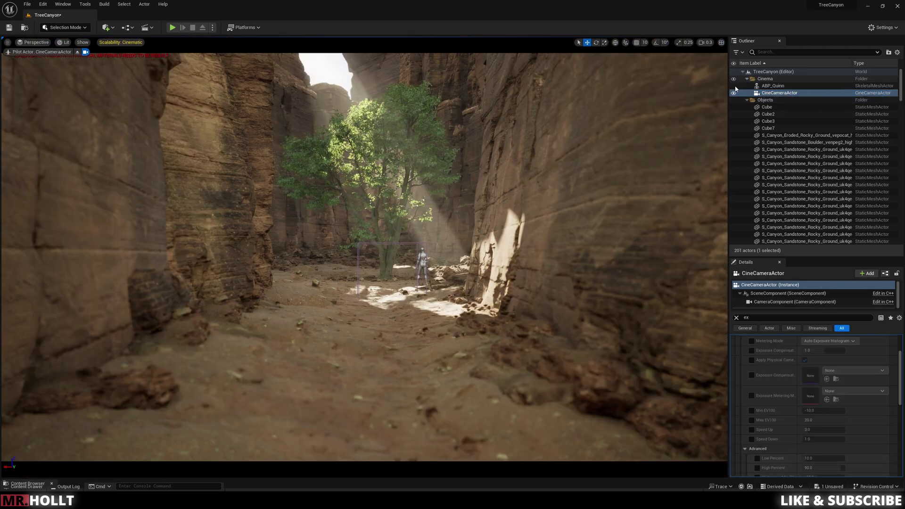
- Create a level sequence in the Content folder and save it as LS_Main
click(107, 27)
click(148, 27)
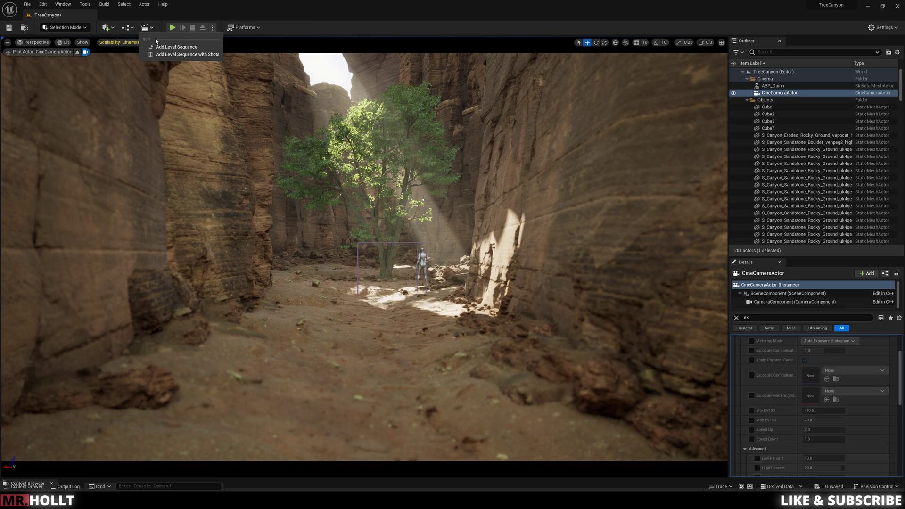
click(169, 43)
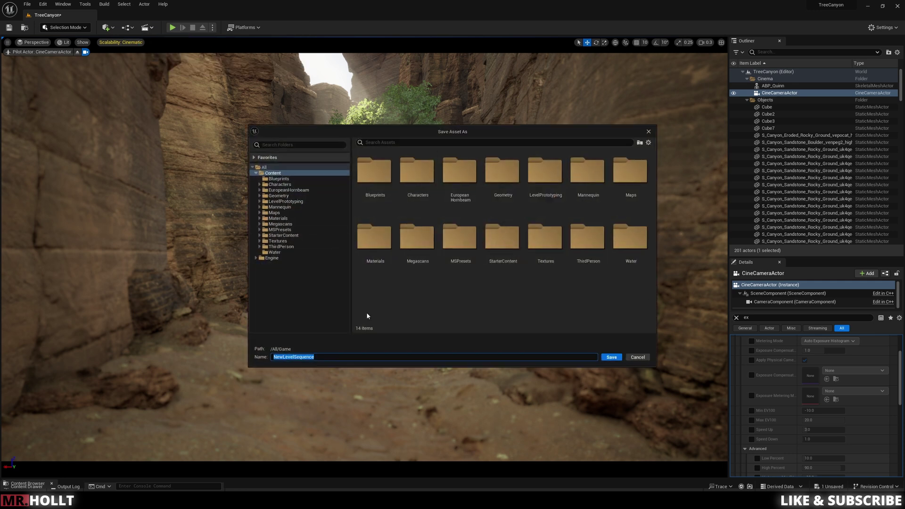
text(LS)
text(_001)
key(Return)
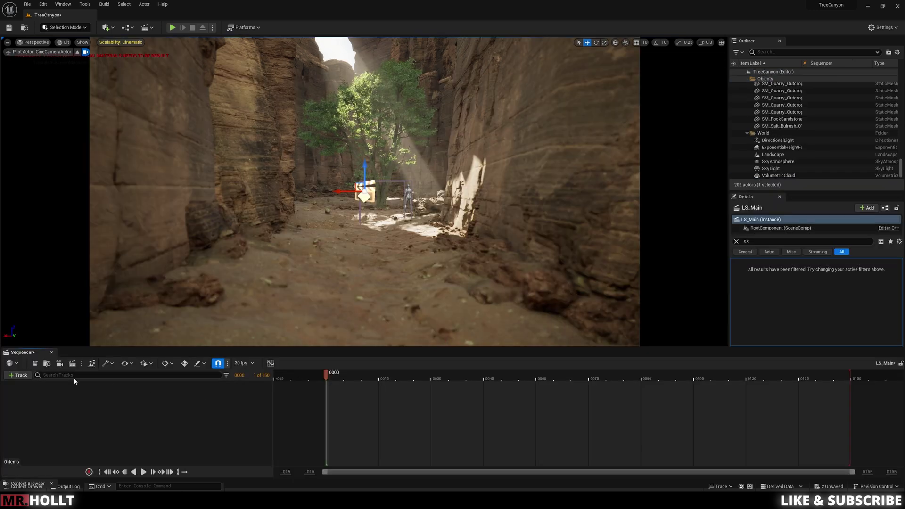
- Add the CineCameraActor to the level sequence and key its Transform at frame 0
click(20, 375)
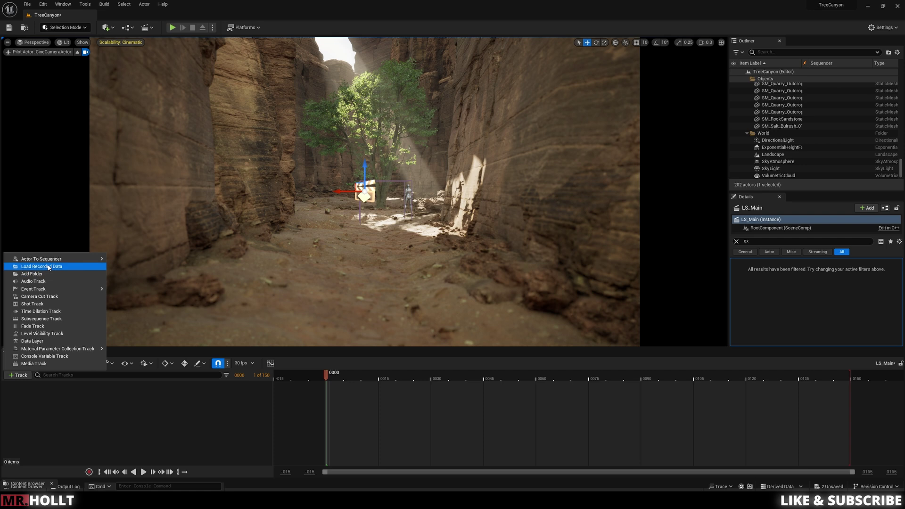
mouse_move(71, 259)
click(139, 304)
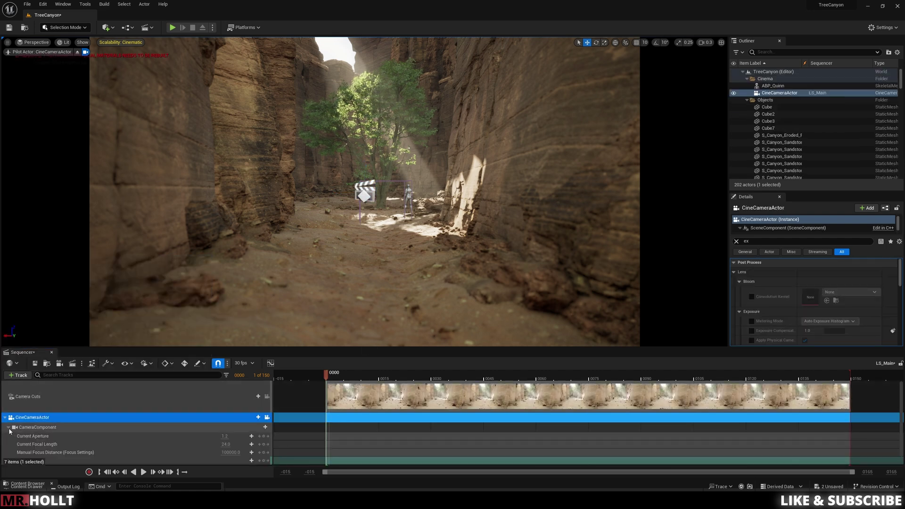
scroll(159, 440, down, 1)
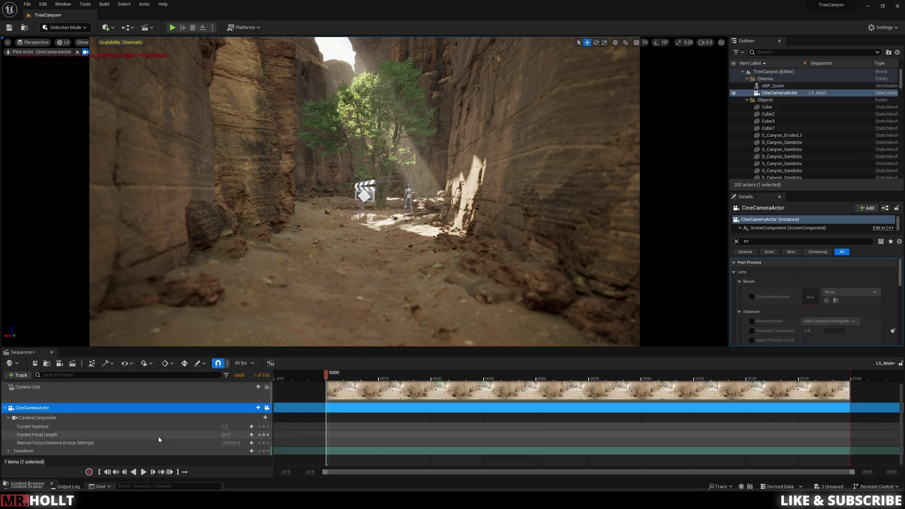
click(264, 451)
- Go to frame 150 and move the piloted camera forward for a closer framing of the tree and mannequin
click(595, 376)
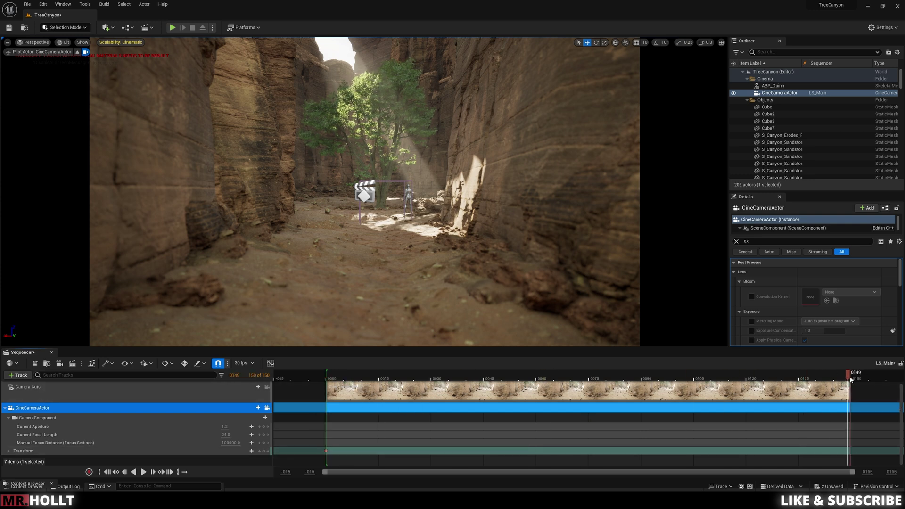
key(w)
right_drag(397, 239, 398, 238)
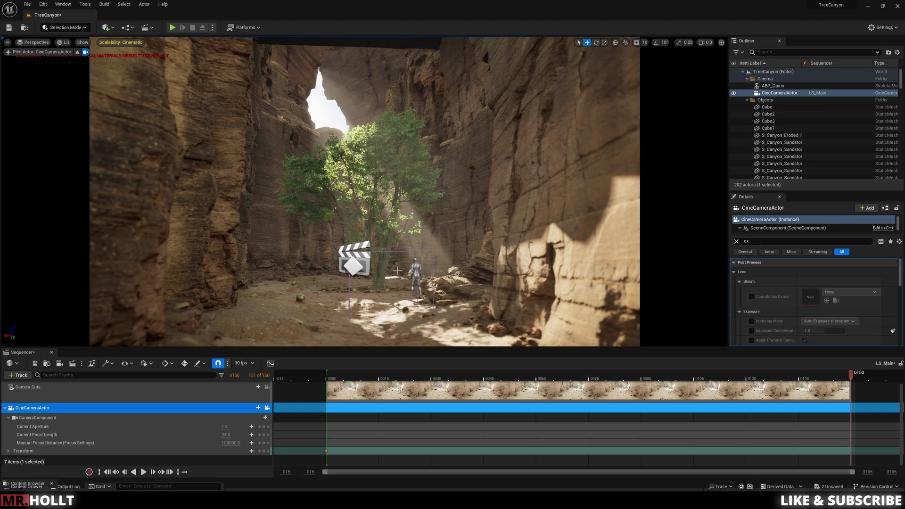
right_drag(397, 271, 397, 271)
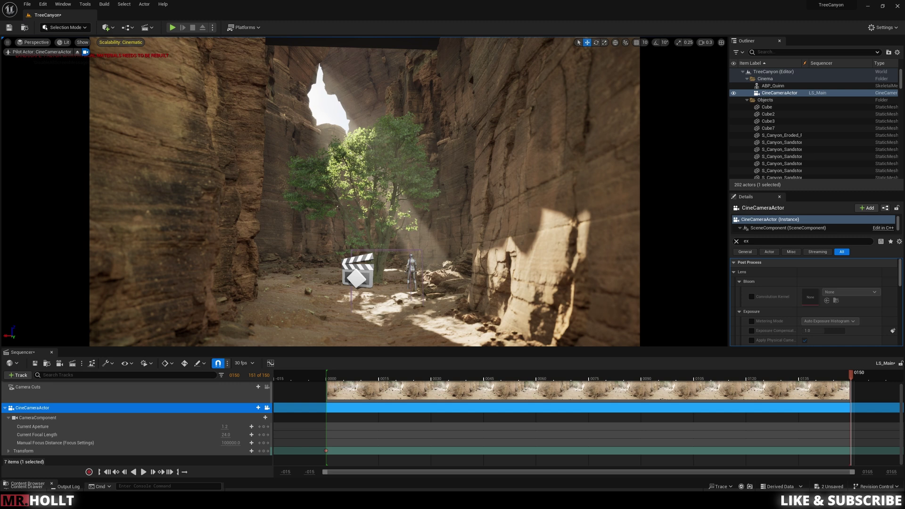
click(370, 49)
click(390, 220)
click(431, 222)
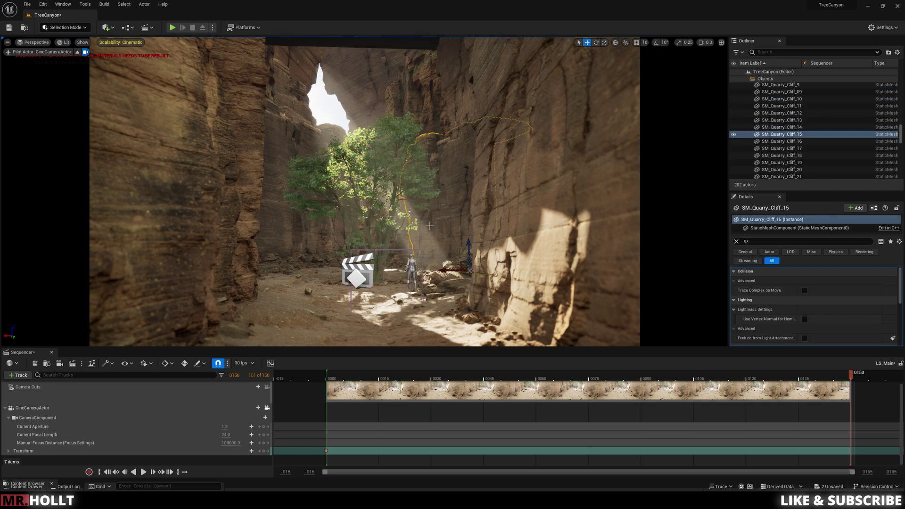
right_drag(431, 221, 431, 221)
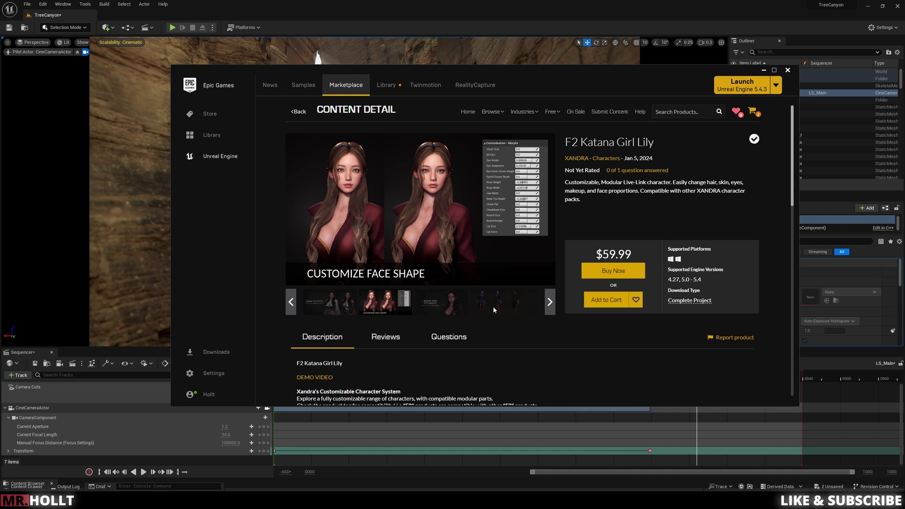
- Look through the preview images of the F2 Katana Girl Lily character in the Epic Games Launcher marketplace
click(499, 308)
click(521, 305)
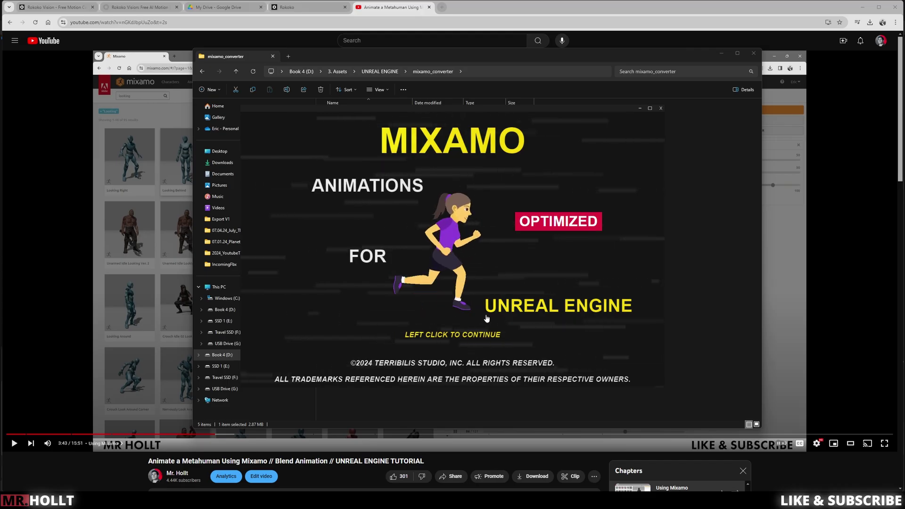
- Switch to Mixamo Converter, continue past its splash screen and enter the conversion process
click(569, 237)
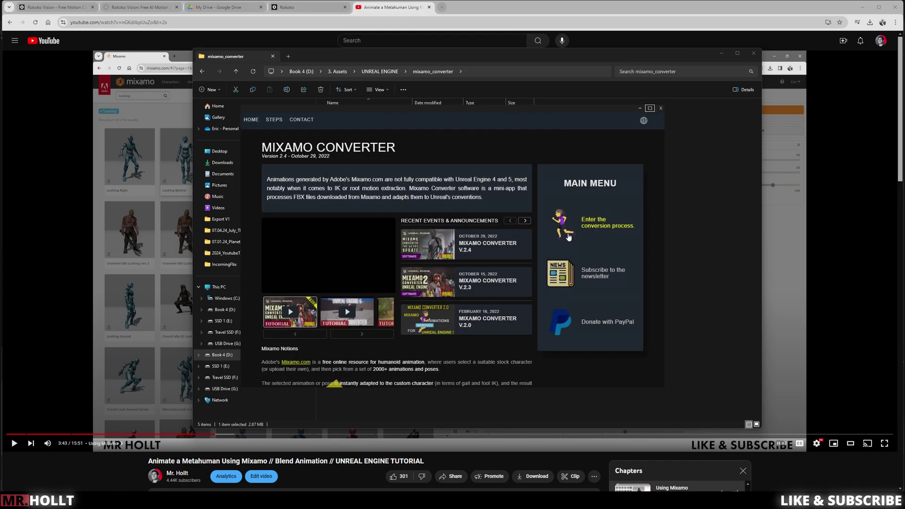
click(602, 225)
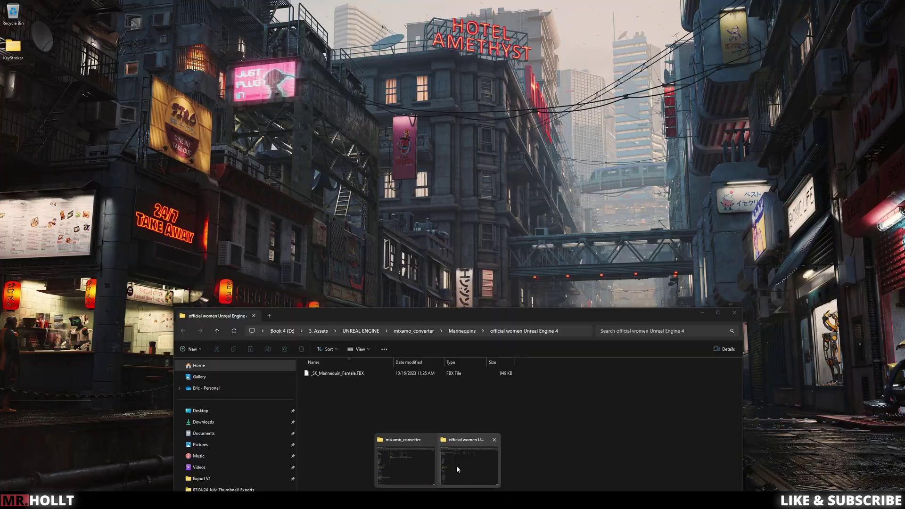
- Upload _SK_Mannequin_Female.FBX to Mixamo as the character, search for praying and apply the standing-to-kneeling Praying animation
click(469, 464)
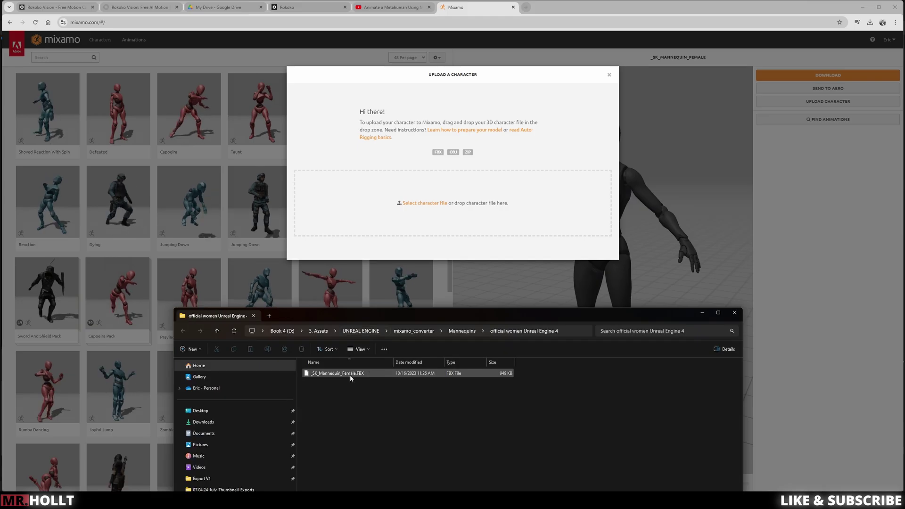
drag(418, 177, 431, 192)
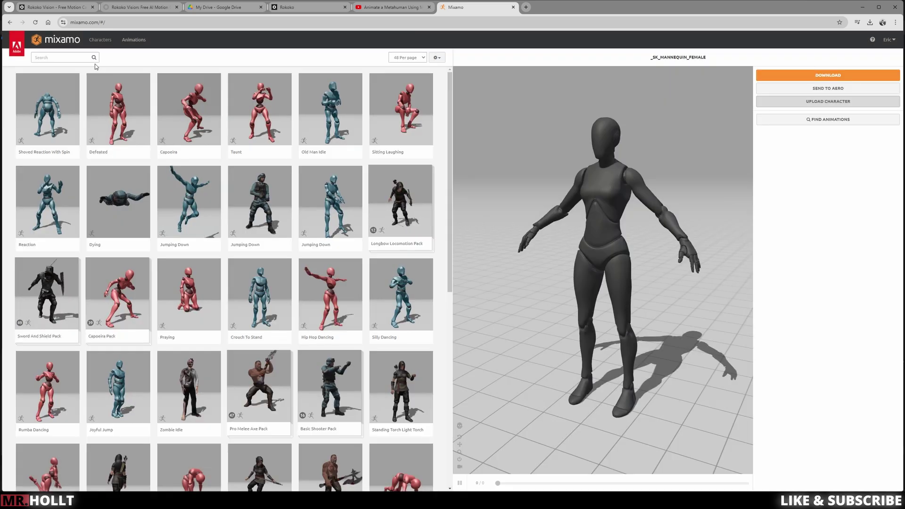
click(64, 58)
text(praying)
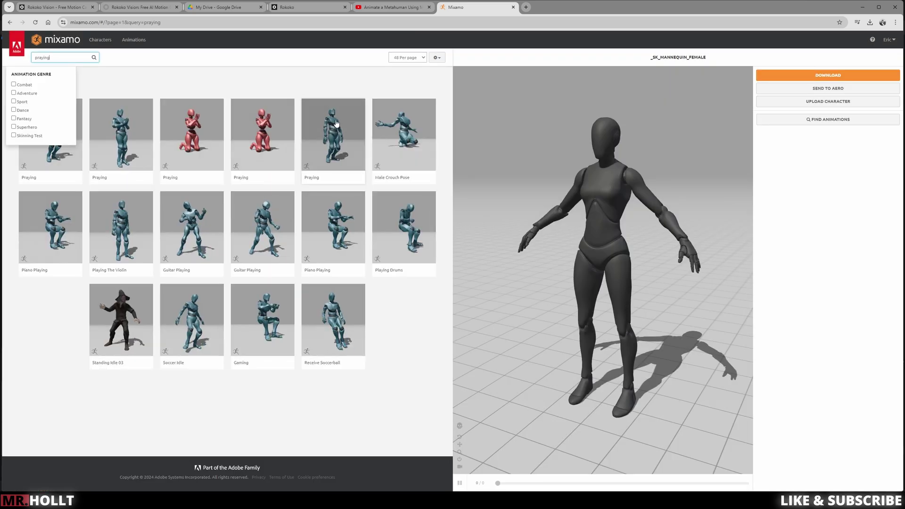
click(336, 124)
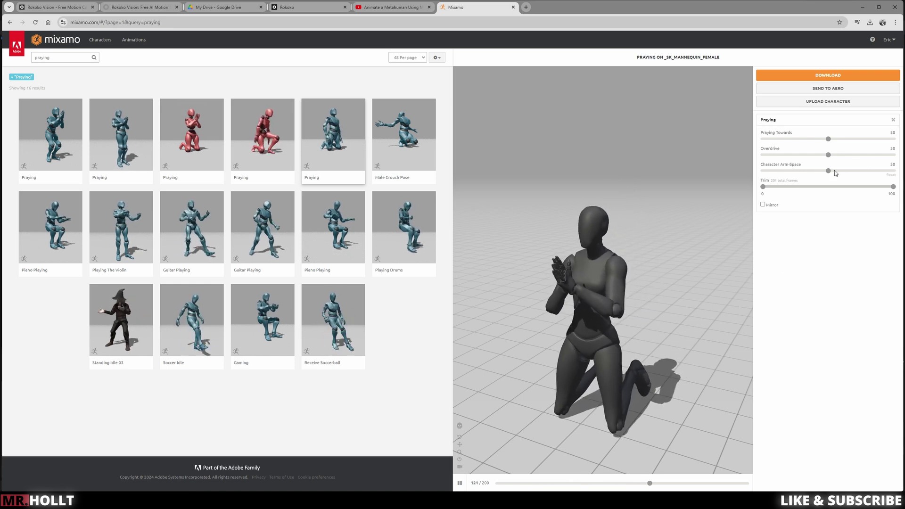
- Download the Praying animation as binary FBX without skin, with uniform keyframe reduction, saving it as Praying in the IncomingFbx folder
click(822, 76)
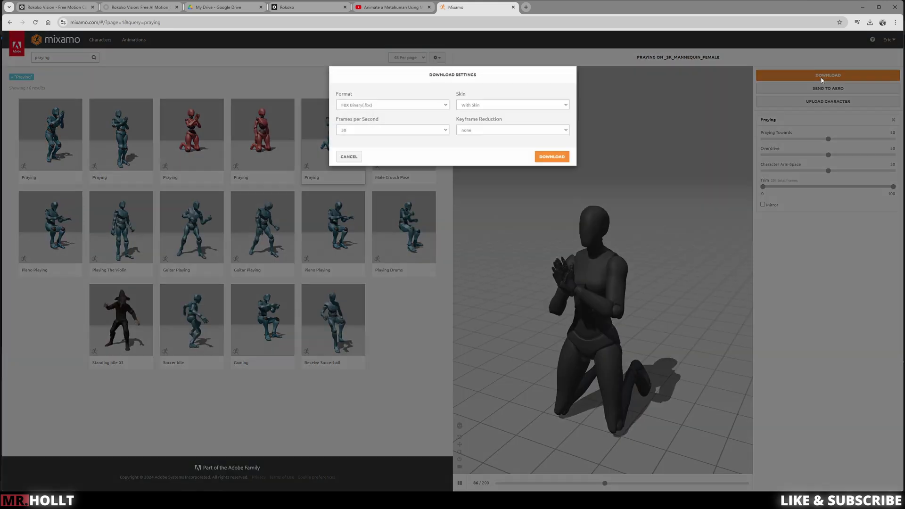
click(480, 118)
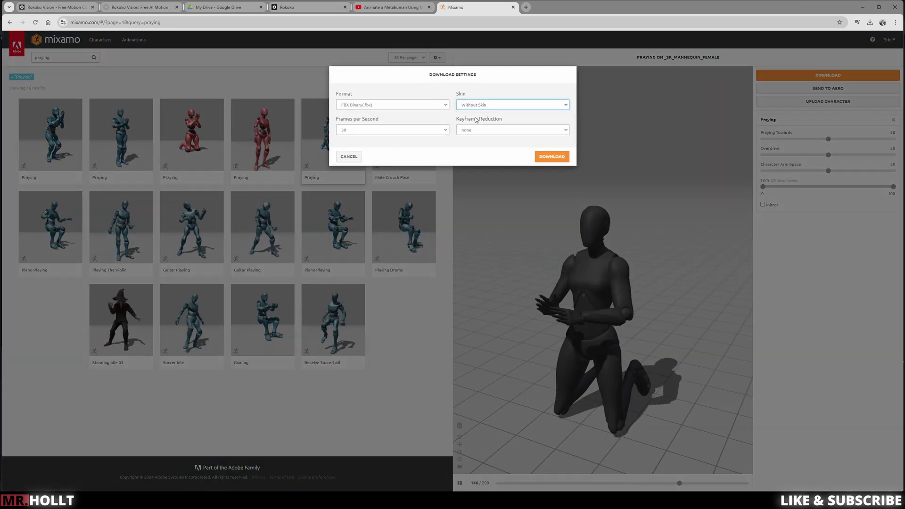
click(478, 132)
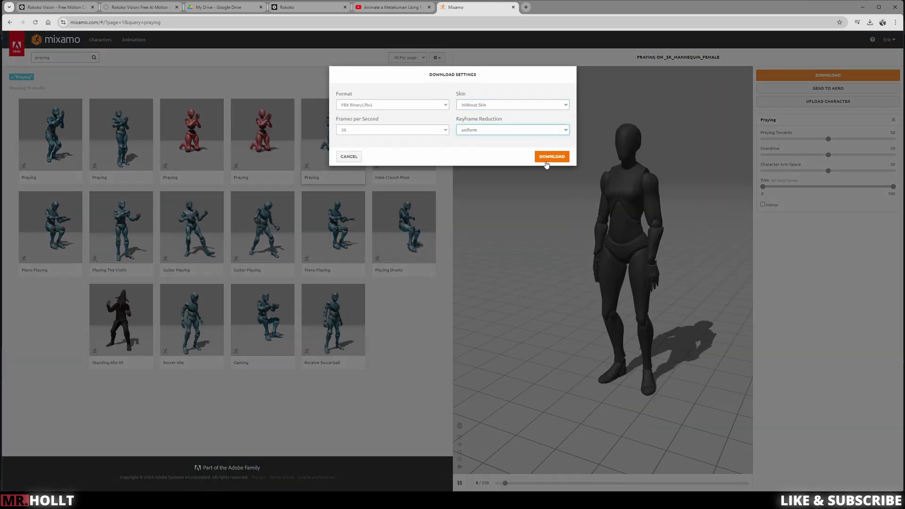
click(552, 157)
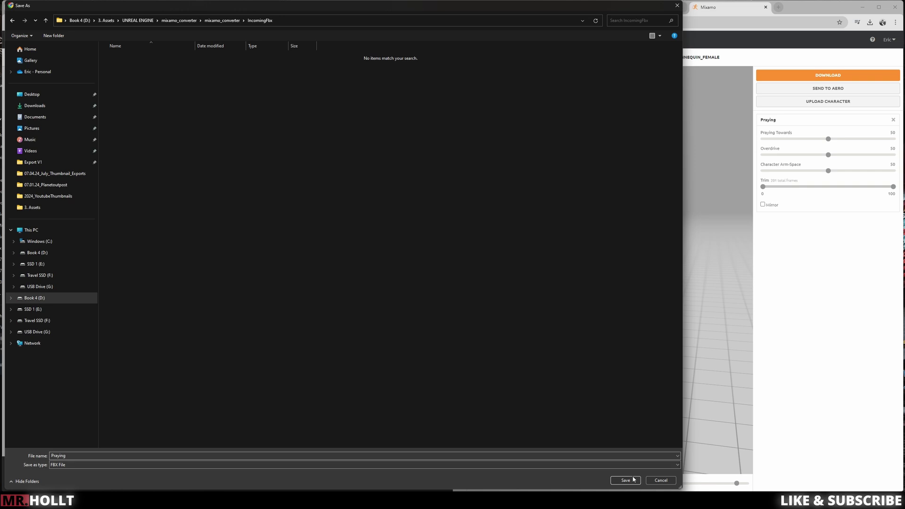
click(626, 480)
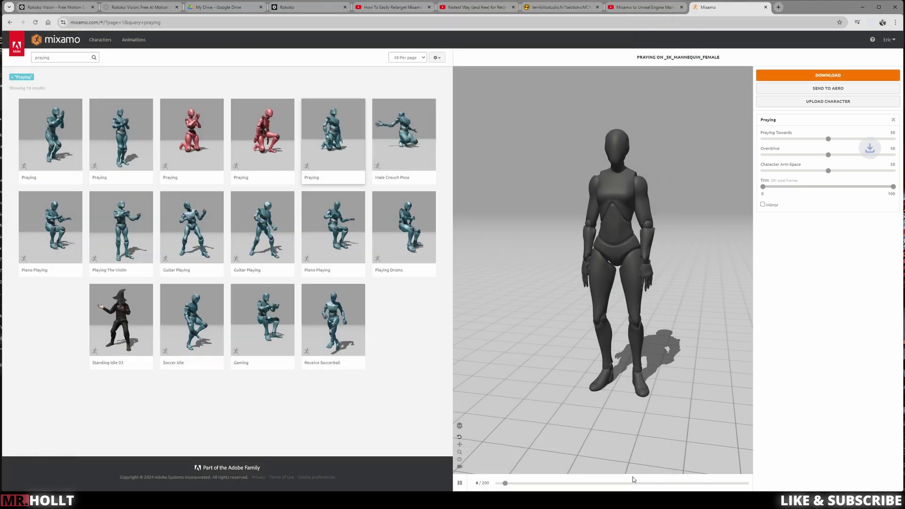
- Browse from the official women Unreal Engine 4 folder to the mixamo_converter folder in File Explorer, and close the window
mouse_move(446, 500)
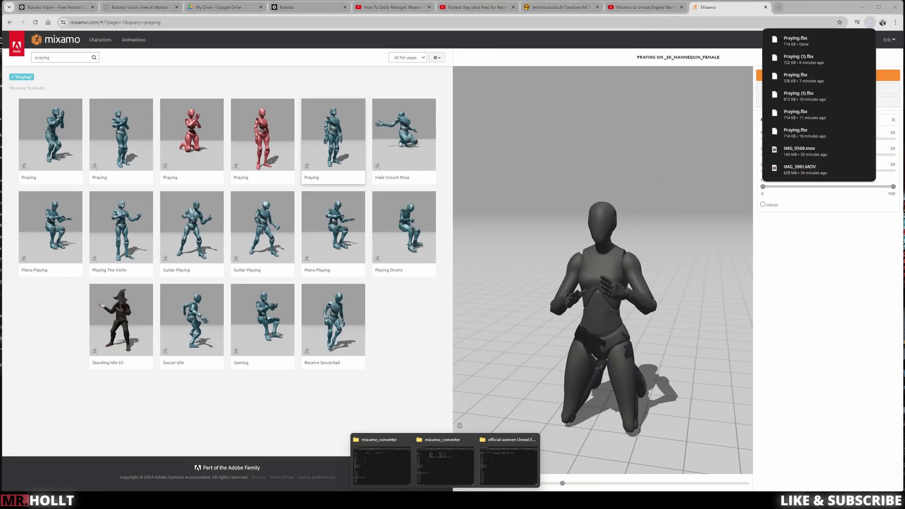
click(503, 466)
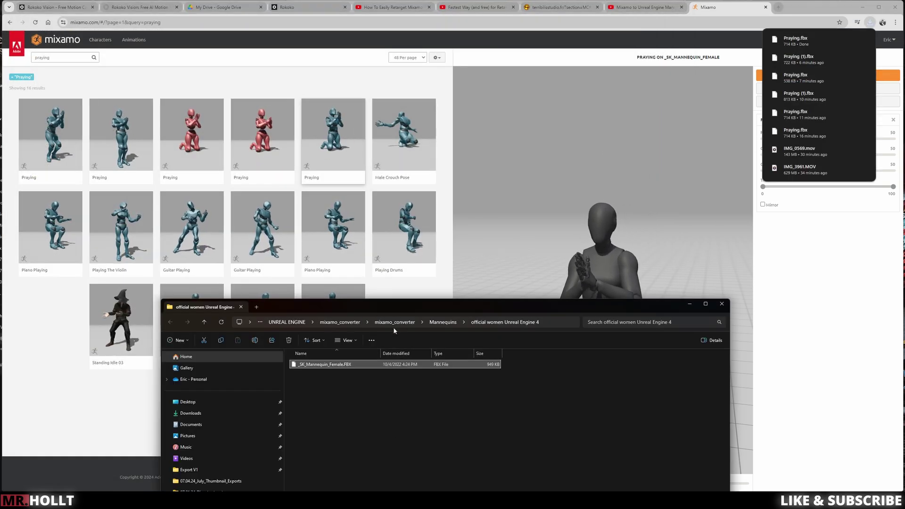
double_click(325, 364)
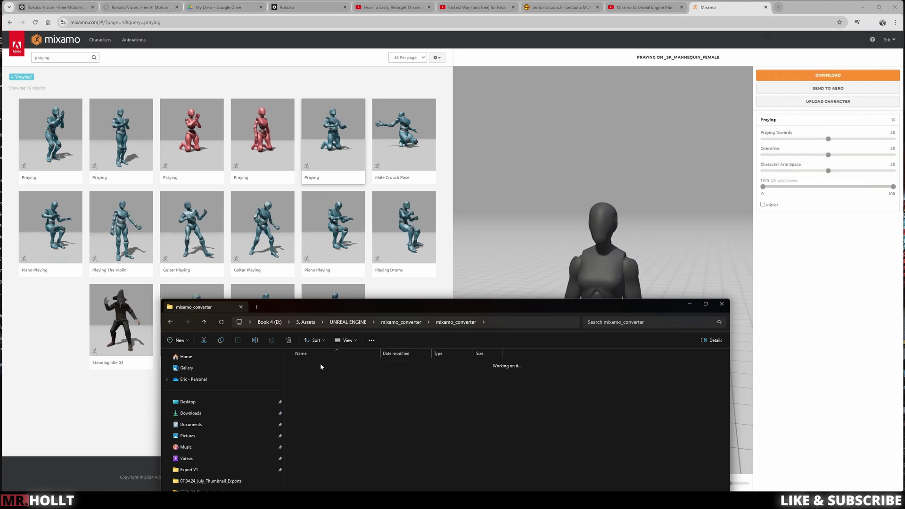
click(721, 303)
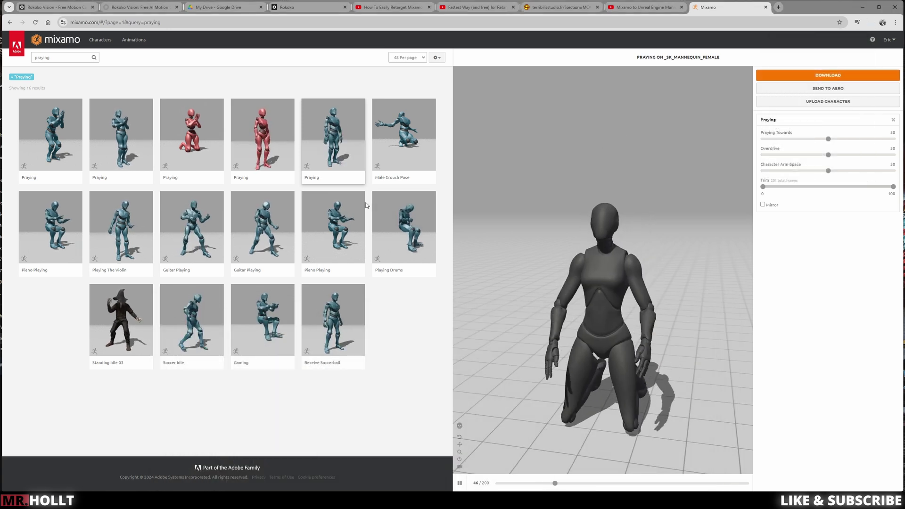
- Switch to Unreal Editor, search the content for rtg and open the RTG_UE4Manny_UE5Manny retargeter in a maximized window
click(292, 319)
text(re)
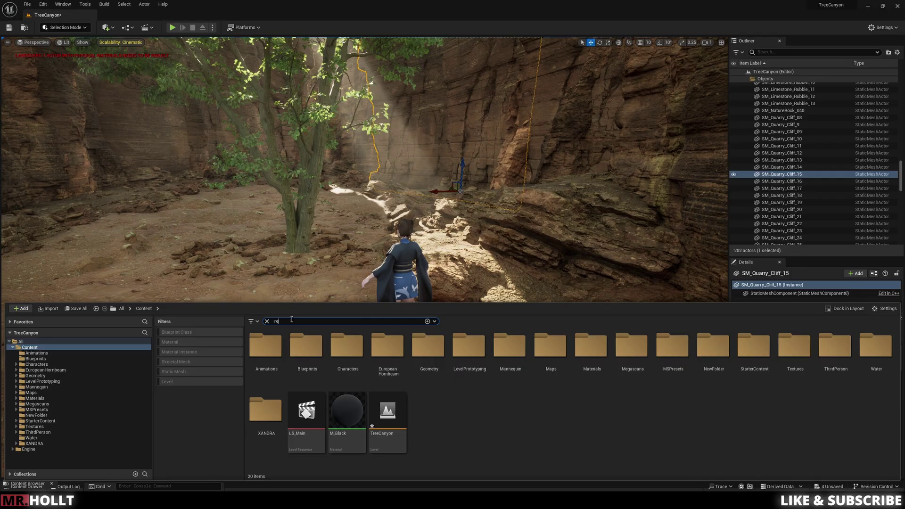
text(t)
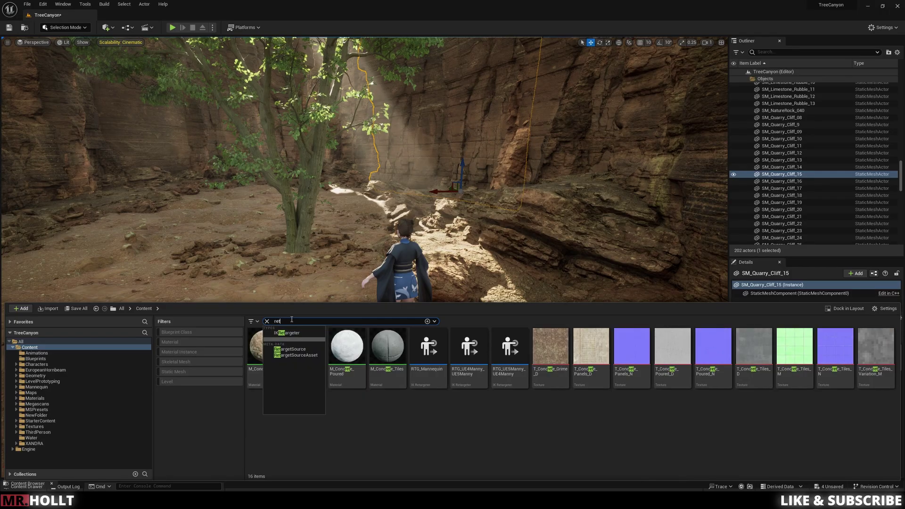
key(Return)
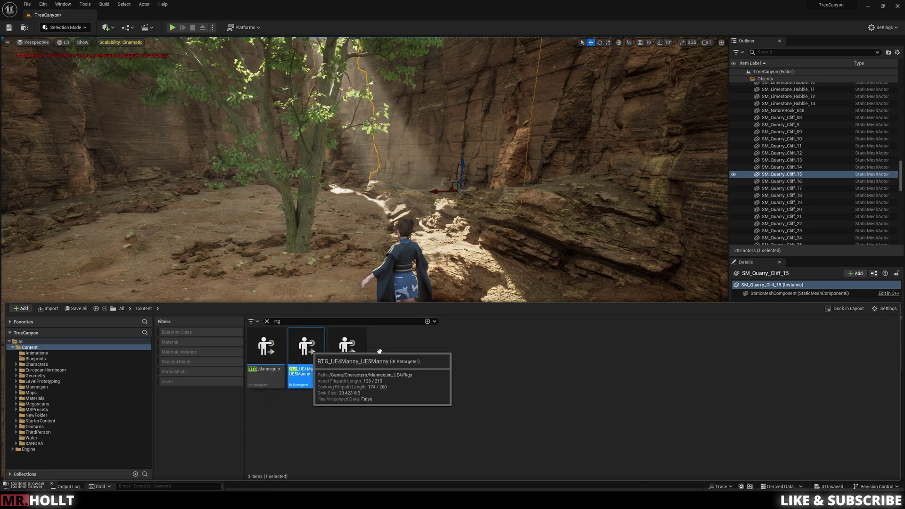
key(Return)
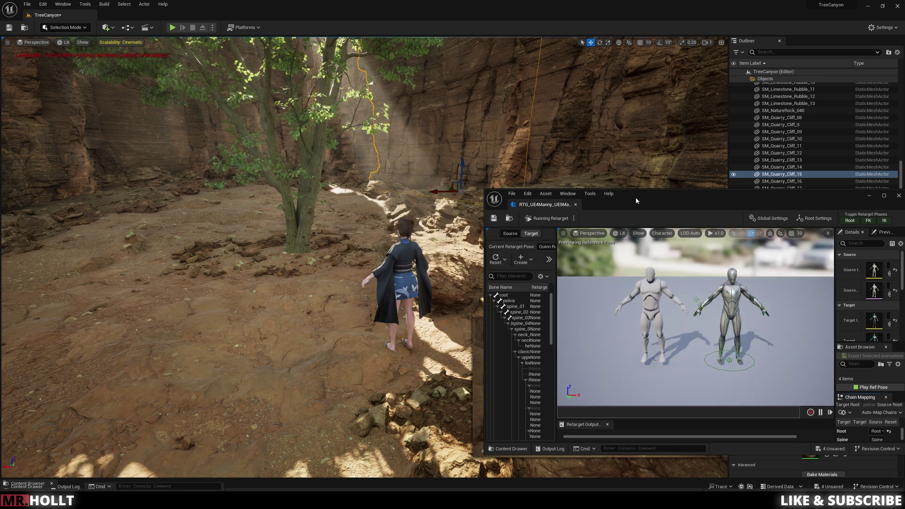
drag(659, 194, 470, 177)
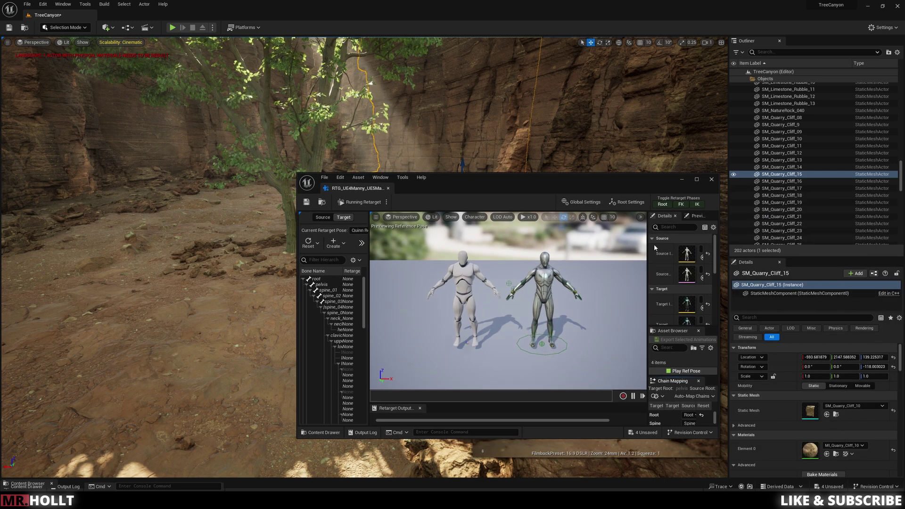
click(698, 180)
click(863, 97)
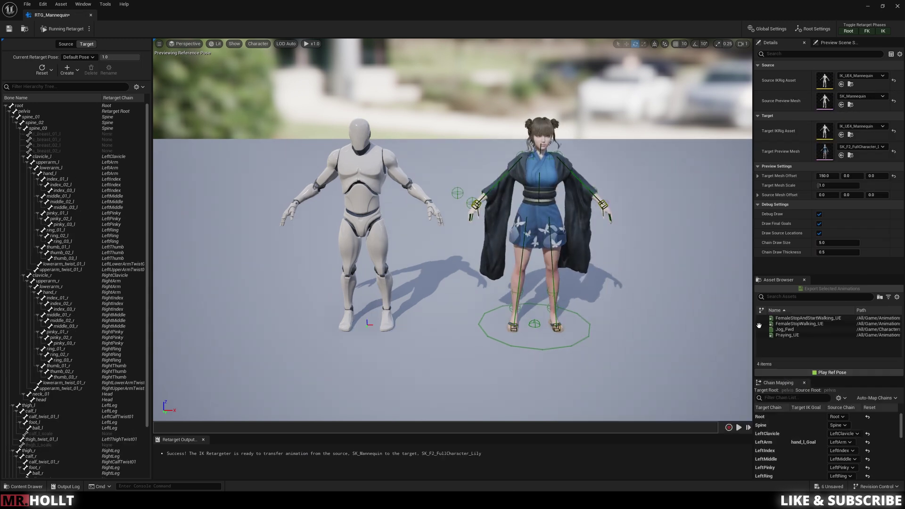
- Preview the Praying_UE, FemaleStopWalking_UE and FemaleStopAndStartWalking_UE animations on the Lily character in the RTG_Mannequin retargeter
double_click(786, 335)
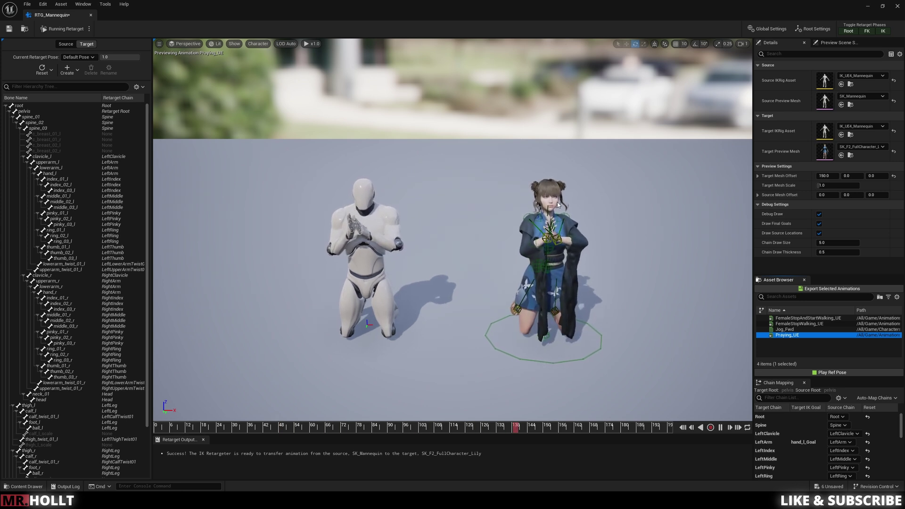
double_click(800, 323)
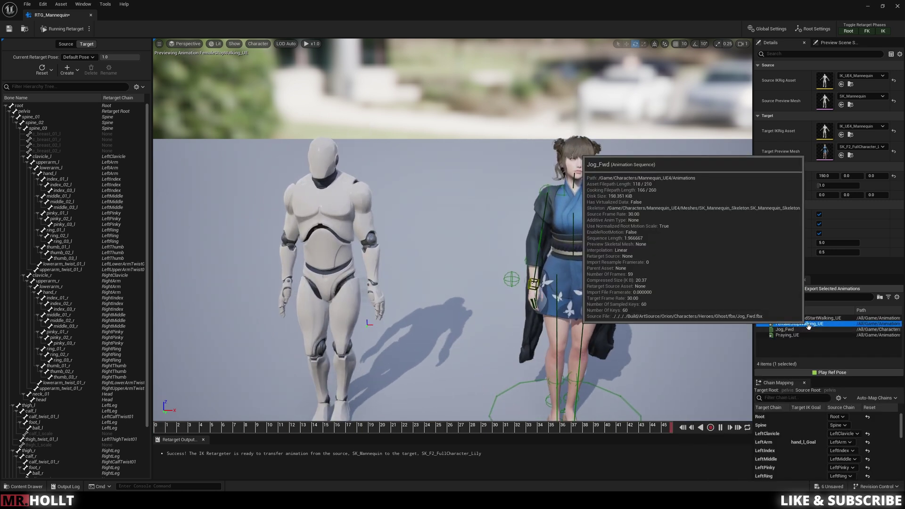
double_click(809, 318)
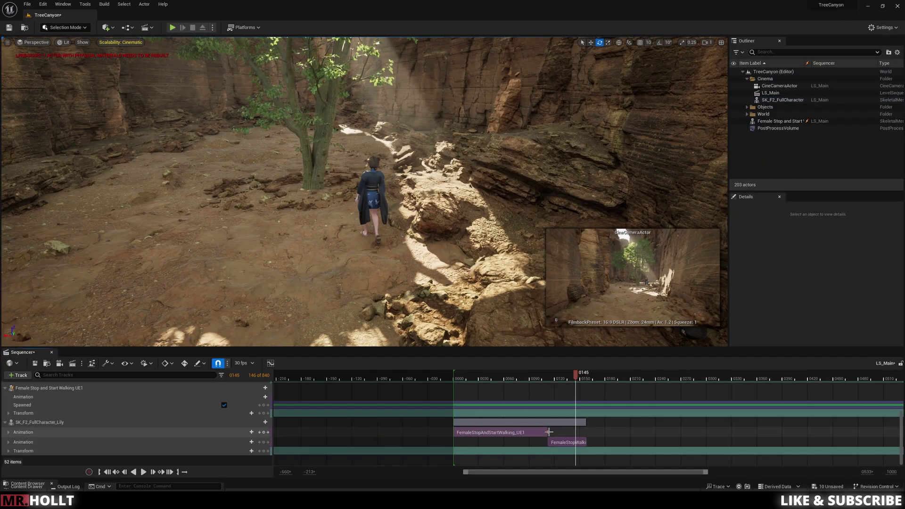
- Try to match the FemaleStopWalking clip to a bone in the previous walking clip and reposition it on Lily's animation track
click(550, 377)
ctrl+scroll(550, 377, up, 13)
click(540, 439)
right_click(572, 442)
mouse_move(621, 368)
scroll(707, 392, down, 3)
click(707, 392)
click(581, 379)
click(443, 390)
click(524, 378)
drag(553, 442, 496, 449)
ctrl+scroll(496, 448, down, 3)
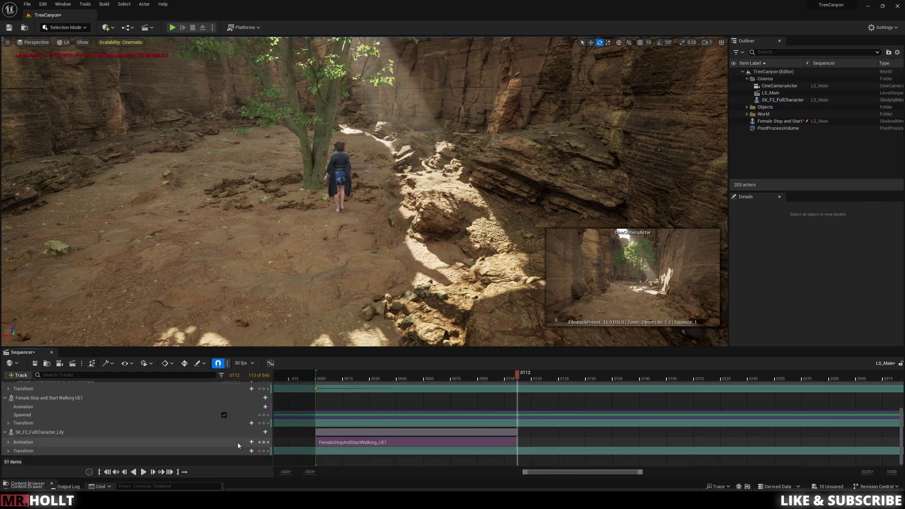
- Add the AS_MF_Idle and Praying_UE1 animations after the walking clip on the SK_F2_FullCharacter_Lily animation track
click(251, 442)
click(294, 397)
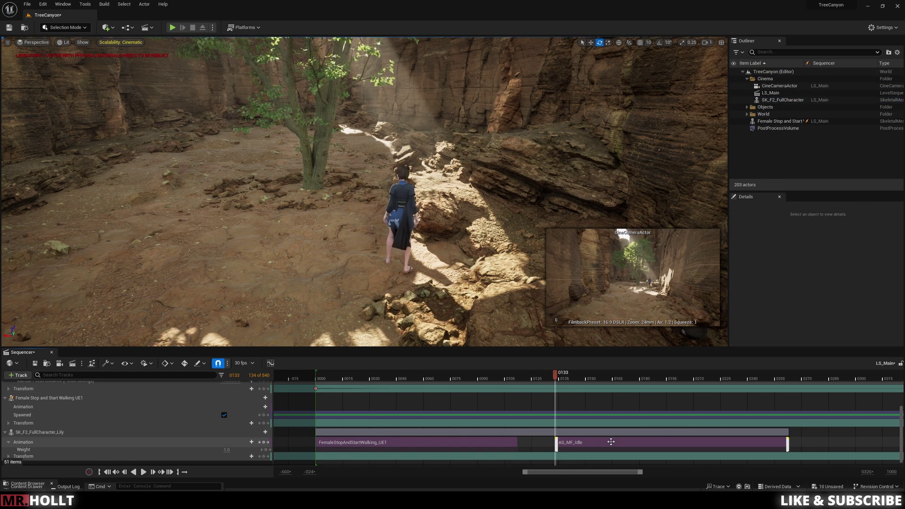
click(251, 442)
click(302, 367)
- Match the added clip to a bone in the previous clip on Lily's animation track and play back the transition
drag(492, 382, 314, 382)
right_click(555, 441)
mouse_move(607, 366)
scroll(690, 366, down, 5)
click(684, 404)
ctrl+scroll(535, 443, up, 2)
ctrl+scroll(539, 445, down, 2)
key(space)
key(space)
- Delete the AS_MF_Idle clip and review the transition from walking to Praying_UE1, replaying the sequence from its start
click(452, 443)
key(Delete)
drag(539, 382, 571, 382)
scroll(263, 452, down, 2)
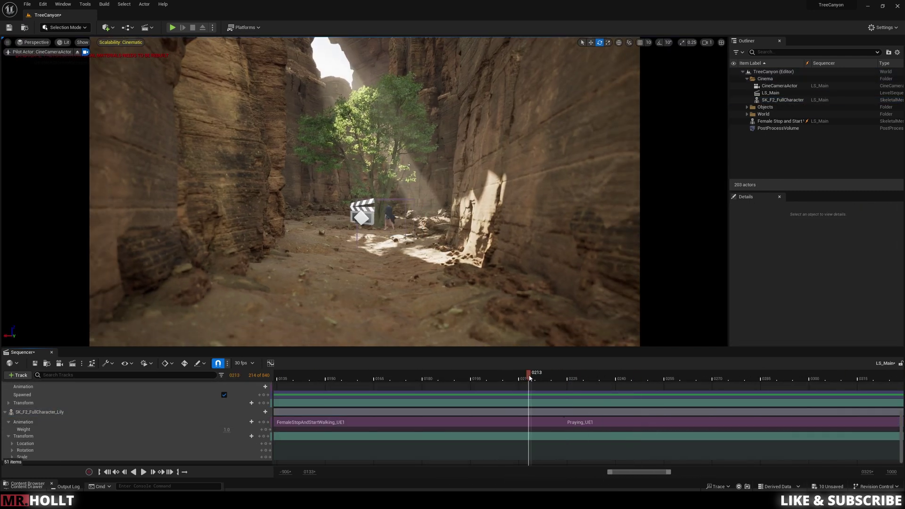
right_click(625, 423)
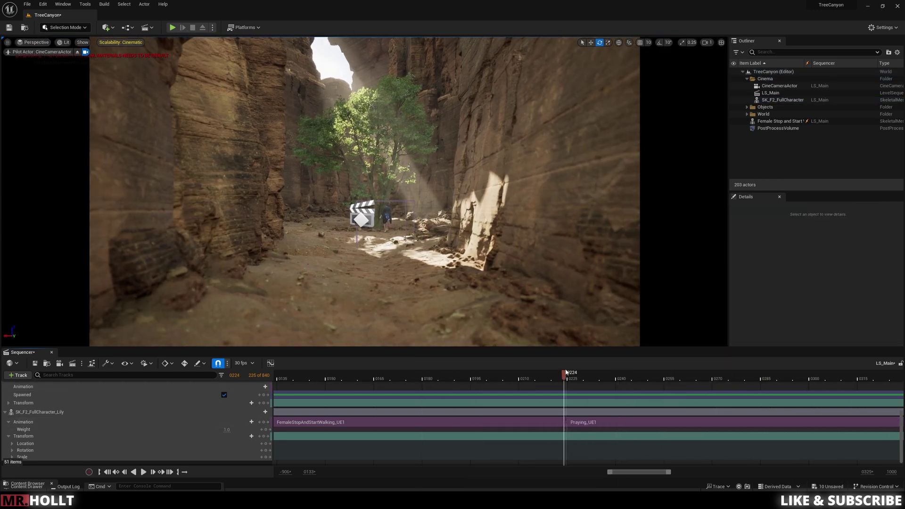
click(604, 423)
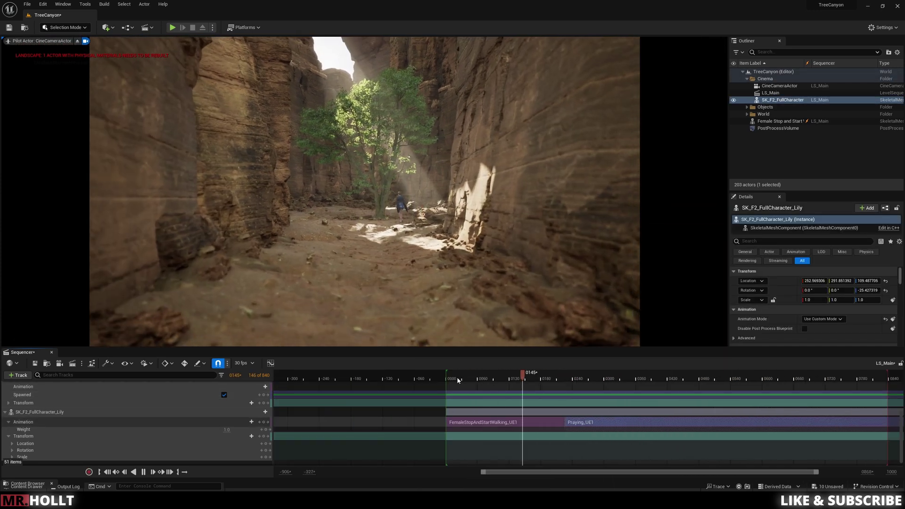
click(445, 382)
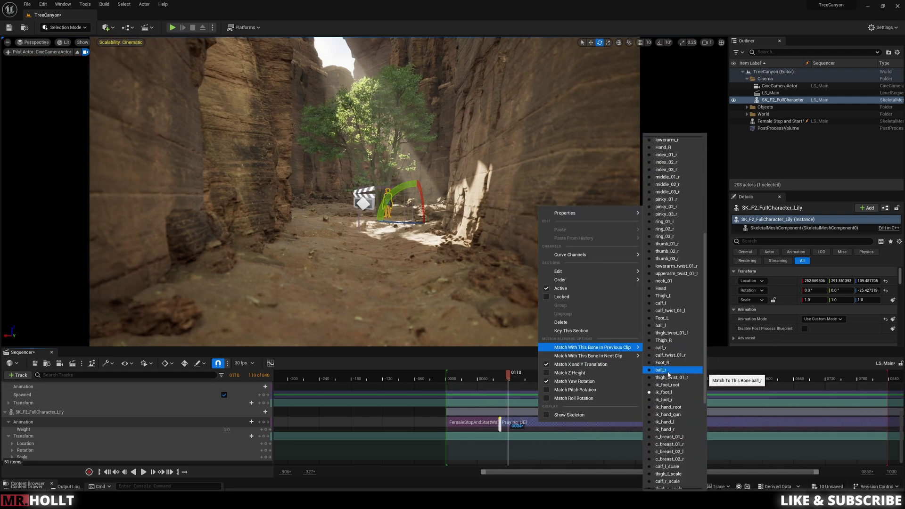
- Align the overlapping walking and Praying_UE1 clips with a previous-clip bone match and play the sequence
scroll(671, 358, down, 5)
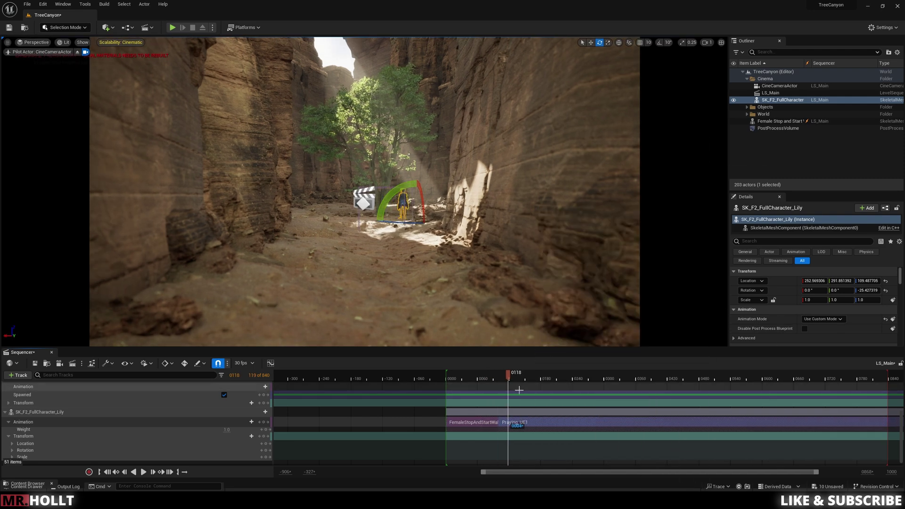
ctrl+scroll(519, 390, up, 5)
drag(508, 380, 484, 382)
right_click(473, 423)
mouse_move(528, 348)
click(605, 441)
key(space)
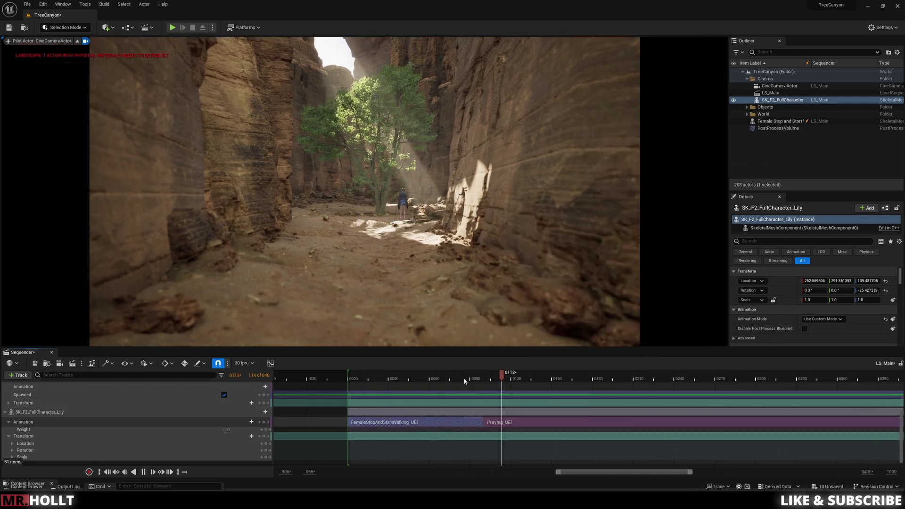
- Adjust the clip placement where the walking clip meets Praying_UE1 near frame 225 and play back the transition
ctrl+scroll(464, 381, down, 3)
ctrl+scroll(465, 380, down, 3)
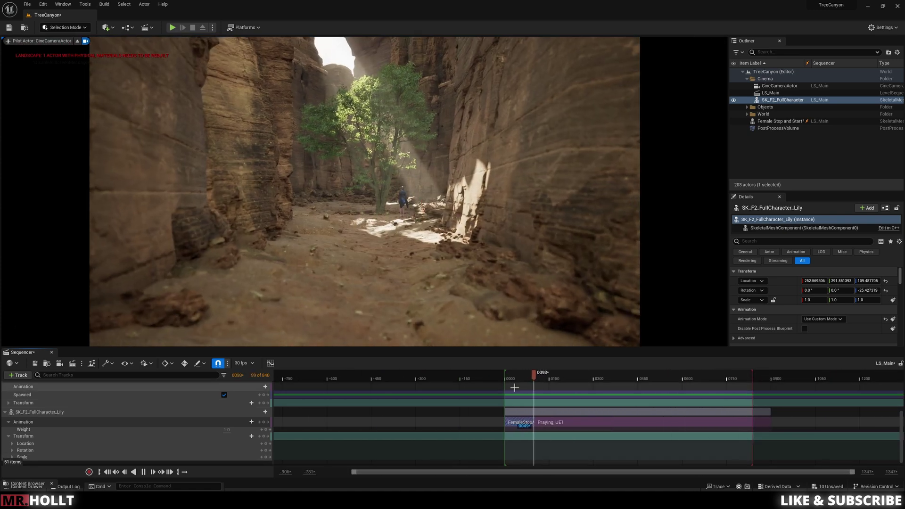
key(space)
ctrl+scroll(571, 422, up, 3)
click(546, 379)
ctrl+scroll(552, 381, up, 12)
drag(612, 423, 670, 424)
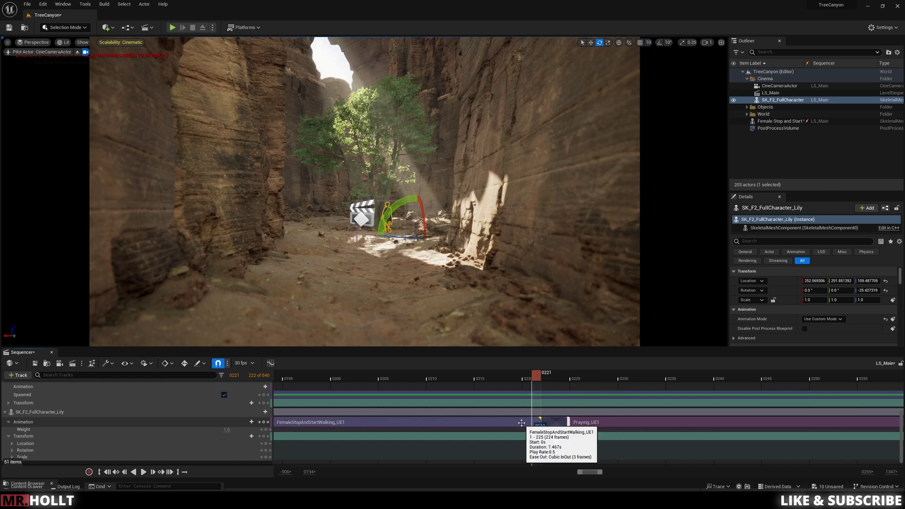
key(space)
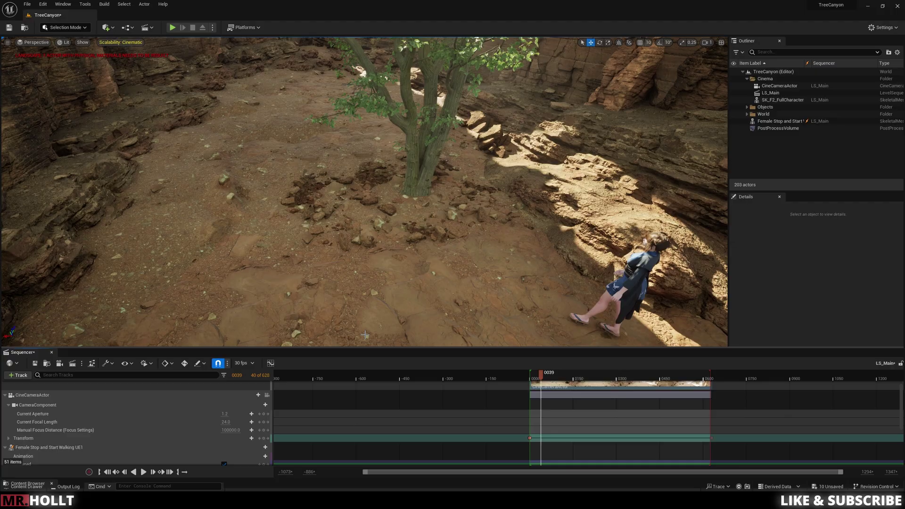
- Create a Blueprint class named Shake_Camera in the Content folder with CameraShakeBase as its parent, and open it for editing
key(ctrl+space)
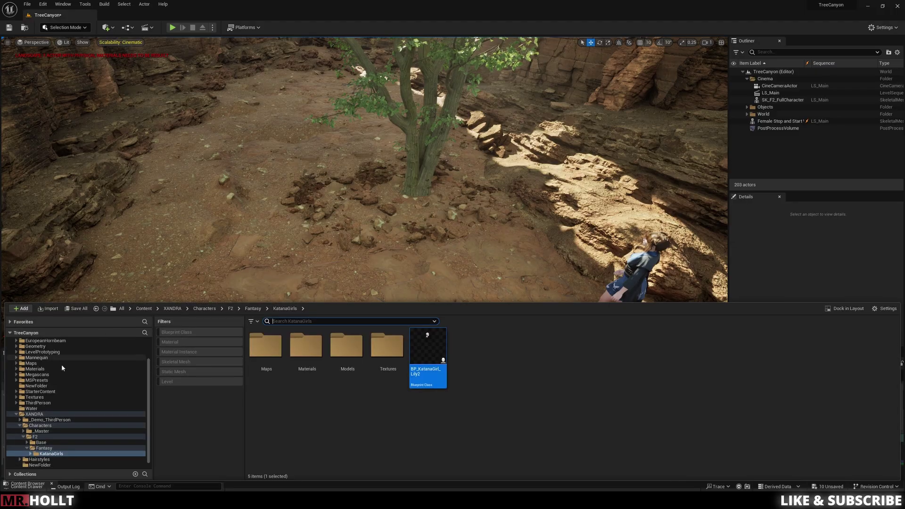
scroll(61, 368, up, 3)
click(39, 349)
right_click(428, 424)
click(455, 221)
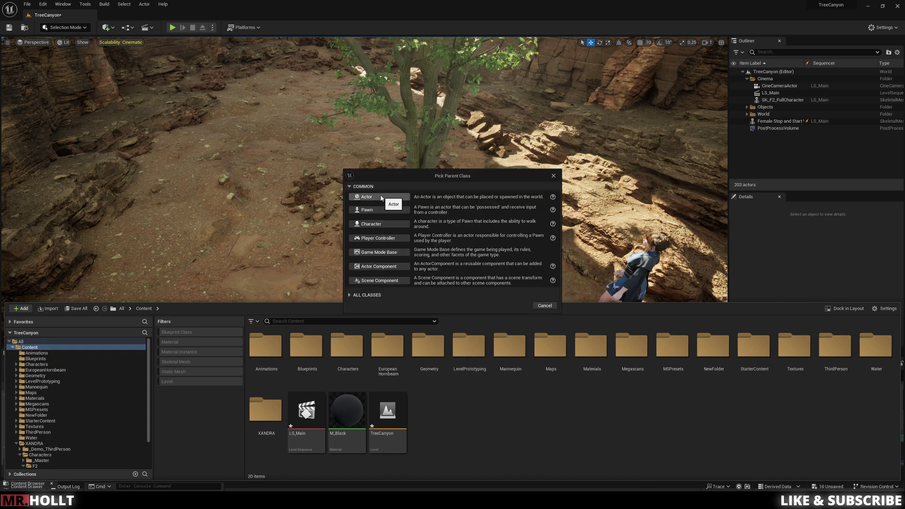
click(350, 295)
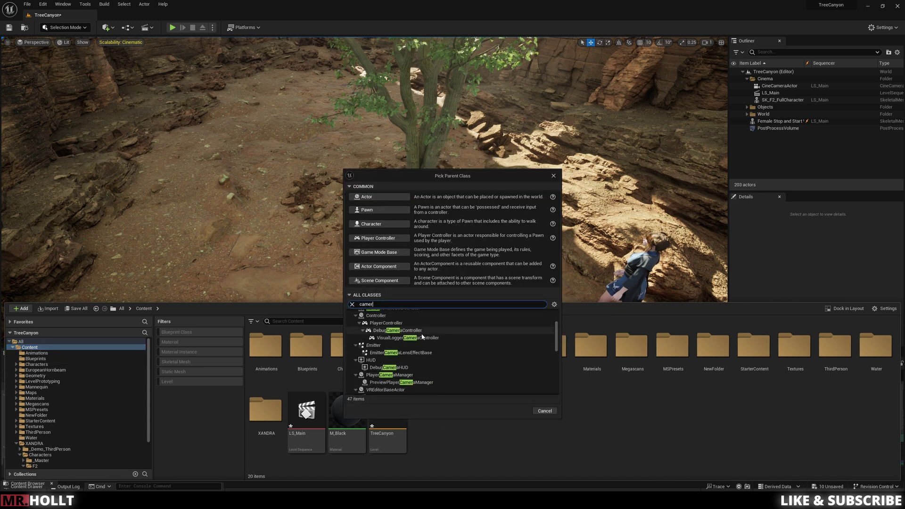
scroll(422, 336, down, 4)
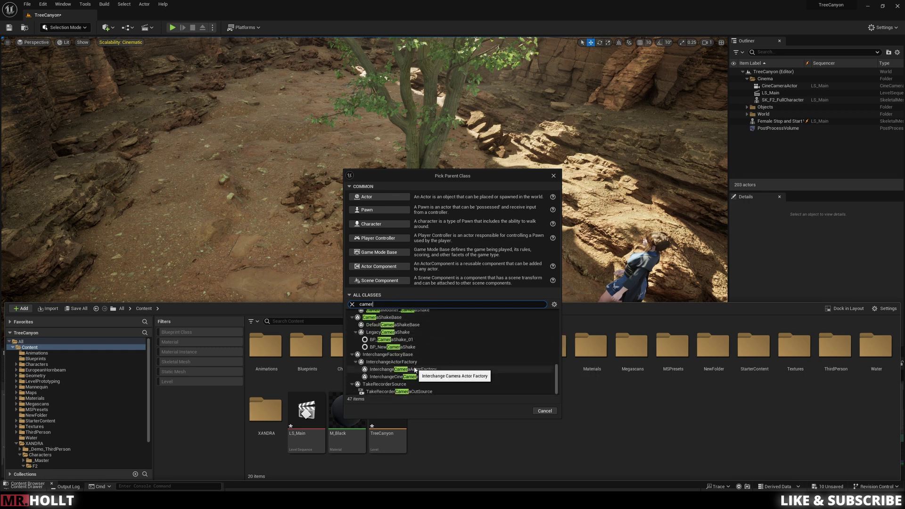
click(408, 365)
click(518, 411)
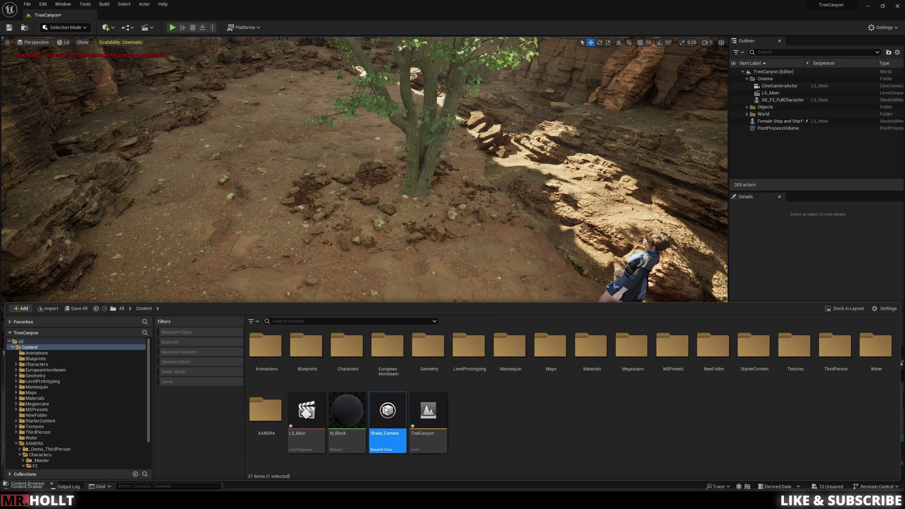
double_click(388, 410)
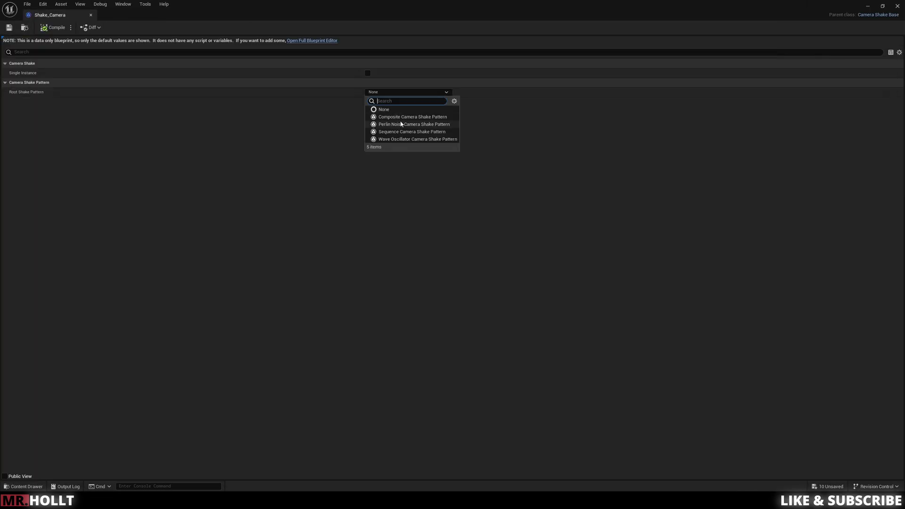
- Set the root shake pattern to Perlin Noise Camera Shake Pattern with duration 0 and expand its location and rotation axes
click(401, 124)
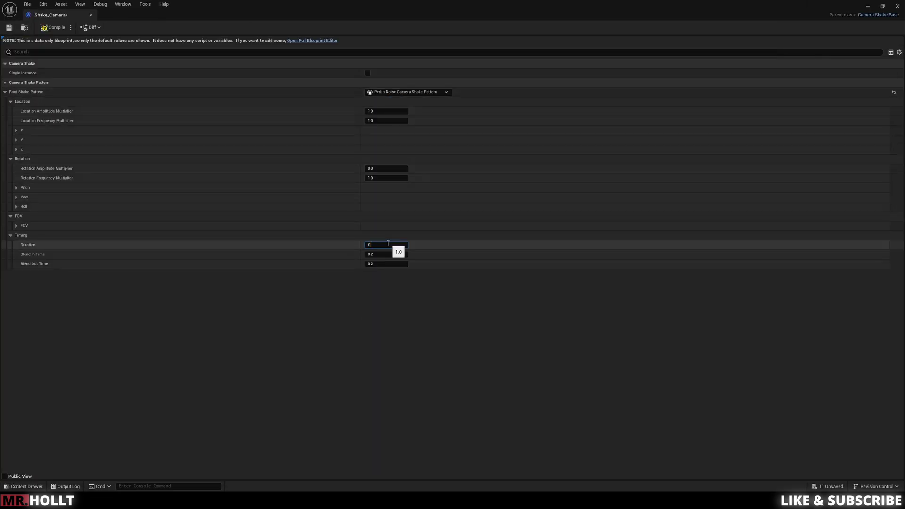
click(16, 130)
click(16, 159)
click(16, 187)
click(16, 245)
click(16, 273)
click(16, 311)
click(16, 292)
- Set the location multipliers to 0.75 amplitude and 0.5 frequency, both rotation multipliers to 0.5, and Roll amplitude and frequency to 0.5
text(0.75)
key(Tab)
text(0.5)
key(Return)
text(0.5)
key(Tab)
text(0.5)
click(375, 312)
text(.5)
key(Tab)
text(0.5)
key(Return)
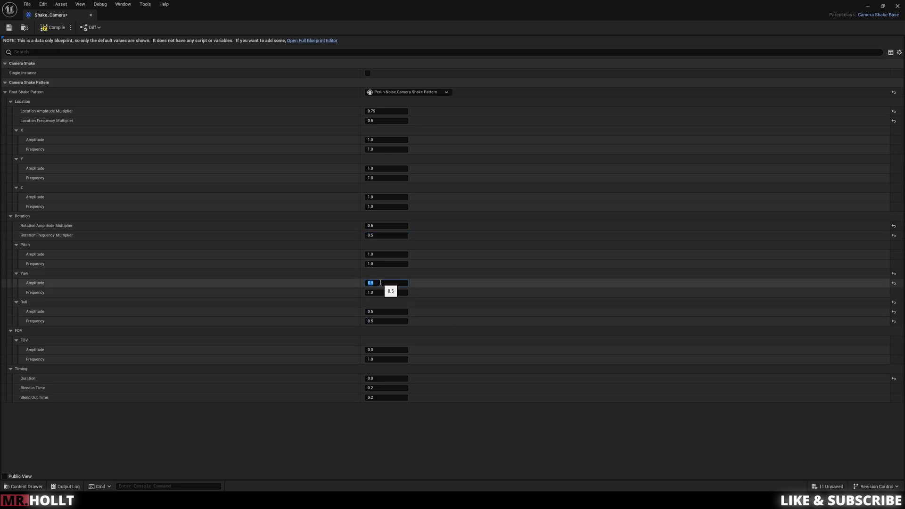
- Set the Yaw frequency to 0.5 and the Pitch amplitude and frequency to 0.75
key(Tab)
text(0.5)
click(382, 254)
text(0.75)
key(Tab)
text(.75)
- Set the location shake's Z amplitude to 0.75, Y amplitude and frequency to 0.45, and X amplitude and frequency to 0.6
click(389, 204)
click(390, 196)
text(.75)
click(388, 177)
text(.45)
click(388, 168)
text(.45)
click(382, 141)
text(.6)
click(383, 150)
text(.6)
click(484, 183)
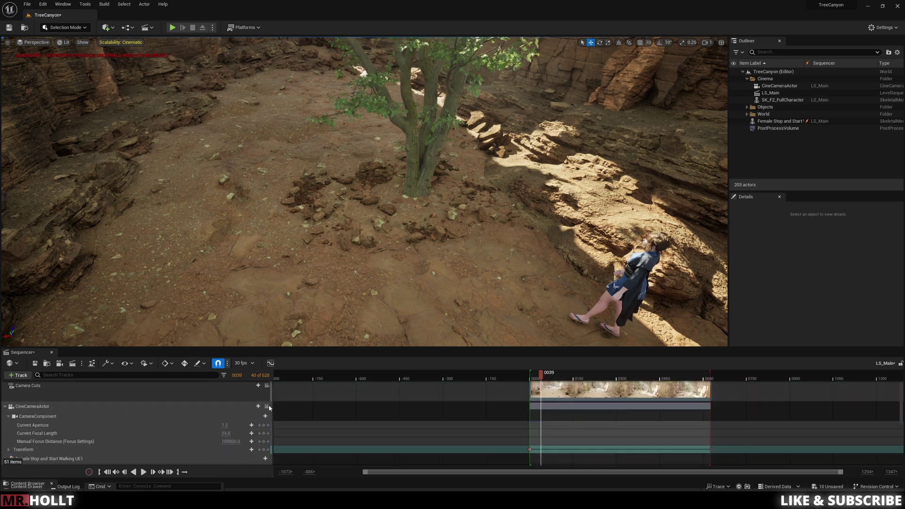
- Add a Shake_Camera camera shake to CineCameraActor in LS_Main and extend its clip to the end of the sequence
click(258, 406)
mouse_move(283, 334)
click(372, 358)
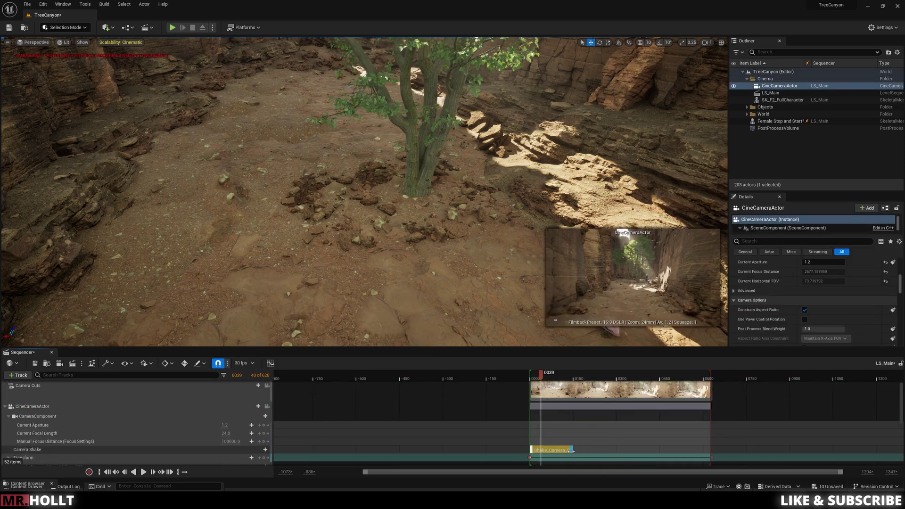
drag(709, 454, 709, 453)
- Play the sequence from its start and view it through the camera cuts to review the camera shake
click(525, 377)
key(space)
scroll(529, 424, down, 2)
click(528, 423)
right_click(529, 423)
click(751, 425)
click(532, 378)
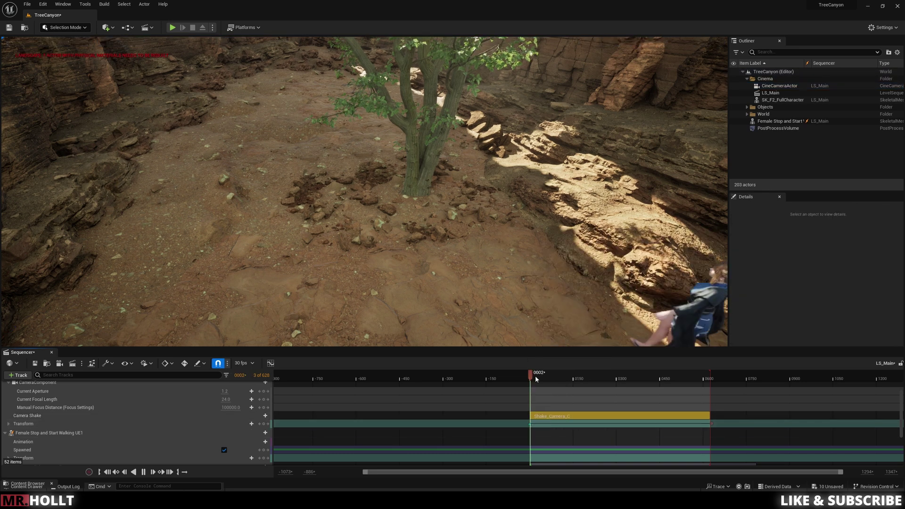
scroll(519, 395, up, 2)
click(267, 396)
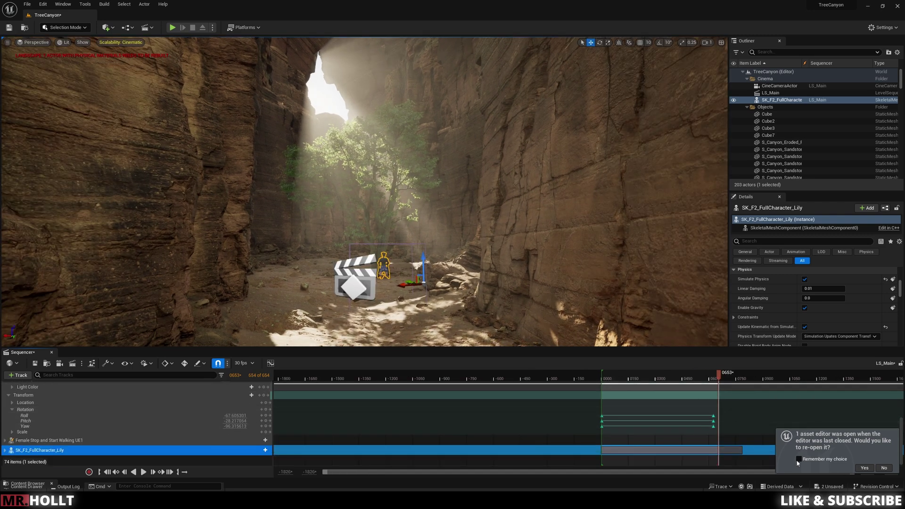
- Set the play rate of the Praying_UE1 clip on SK_F2_FullCharacter_Lily to 0.5
click(5, 450)
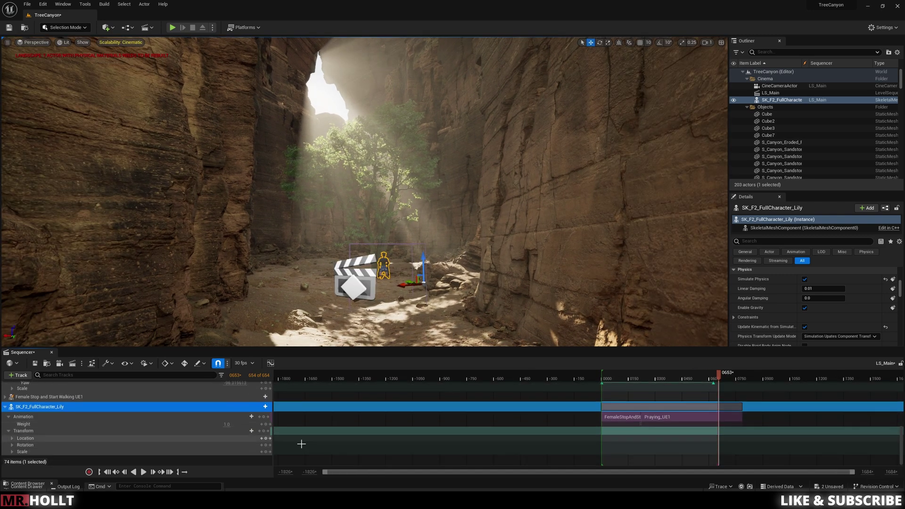
right_click(684, 419)
mouse_move(710, 209)
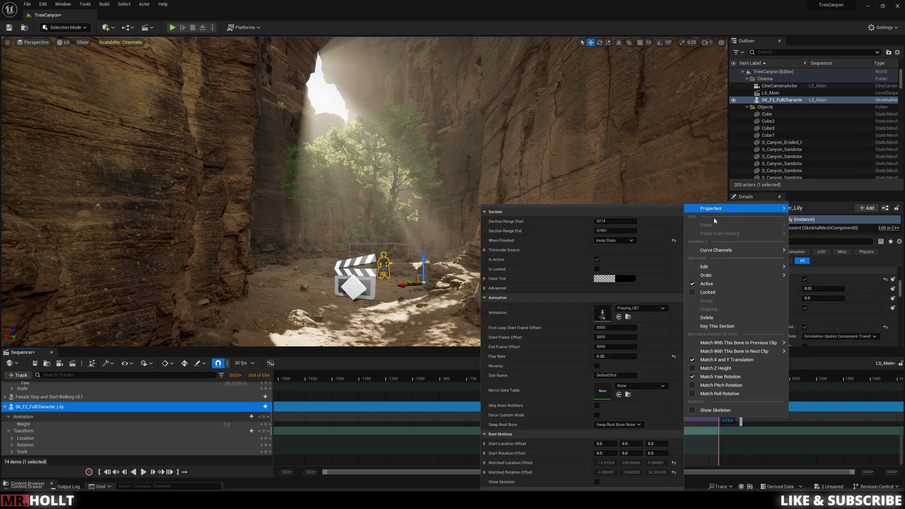
click(608, 212)
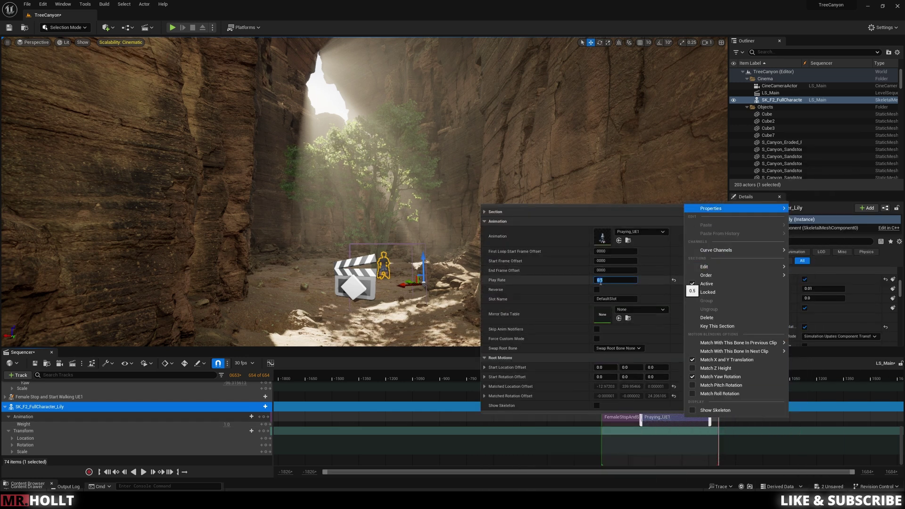
click(656, 211)
click(656, 211)
key(Escape)
- Play back the end of the praying animation and the whole sequence from its start to check the slower clip timing
click(695, 376)
key(space)
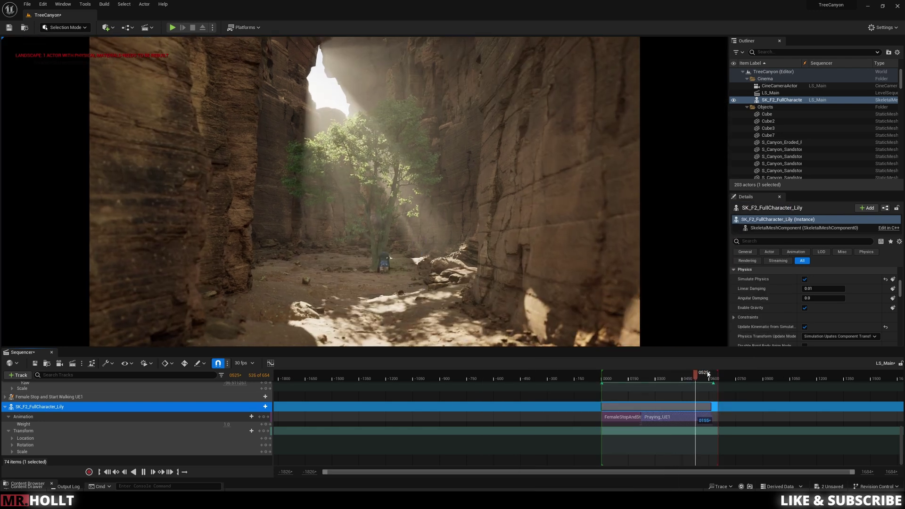
drag(708, 374, 602, 376)
key(space)
scroll(518, 406, up, 10)
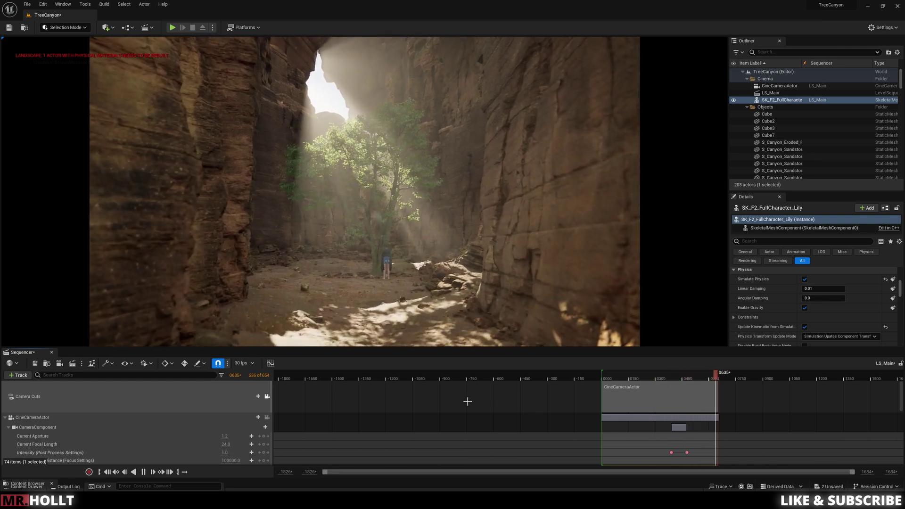
scroll(755, 426, down, 9)
drag(718, 376, 716, 377)
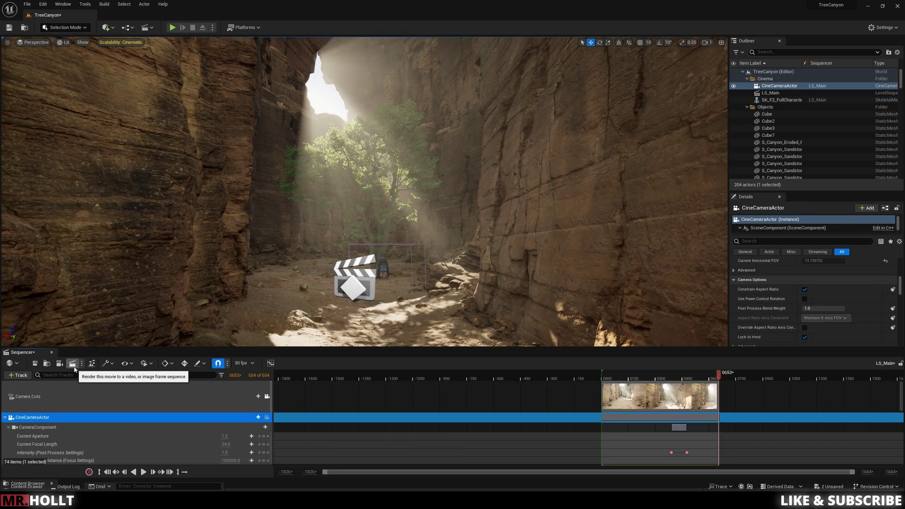
- Open the LS_Main render job's configuration and add Anti-aliasing, .exr Sequence [16bit] and Game Overrides
click(72, 363)
click(258, 91)
click(346, 151)
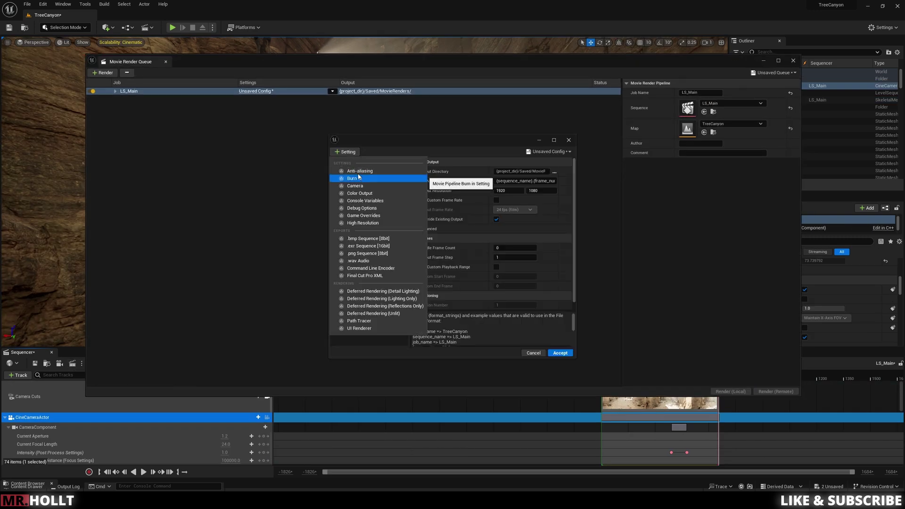
click(360, 170)
click(346, 152)
click(366, 238)
click(345, 152)
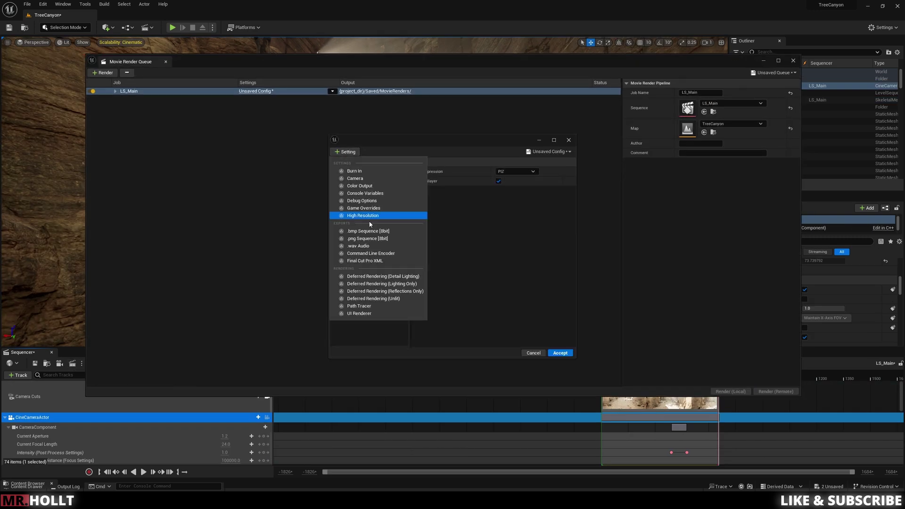
click(363, 207)
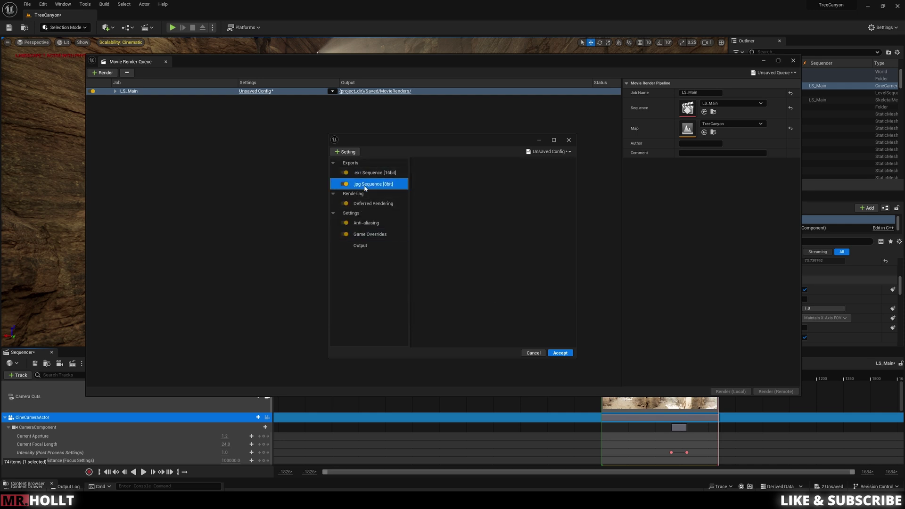
- Adjust the anti-aliasing sample counts, with 12 temporal samples, and override anti-aliasing with the method None
click(373, 204)
click(372, 184)
click(377, 222)
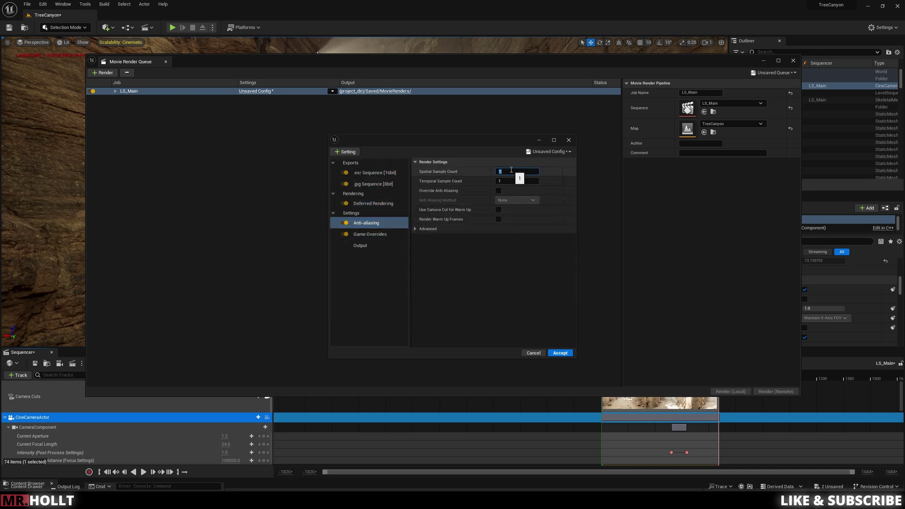
text(12)
click(500, 181)
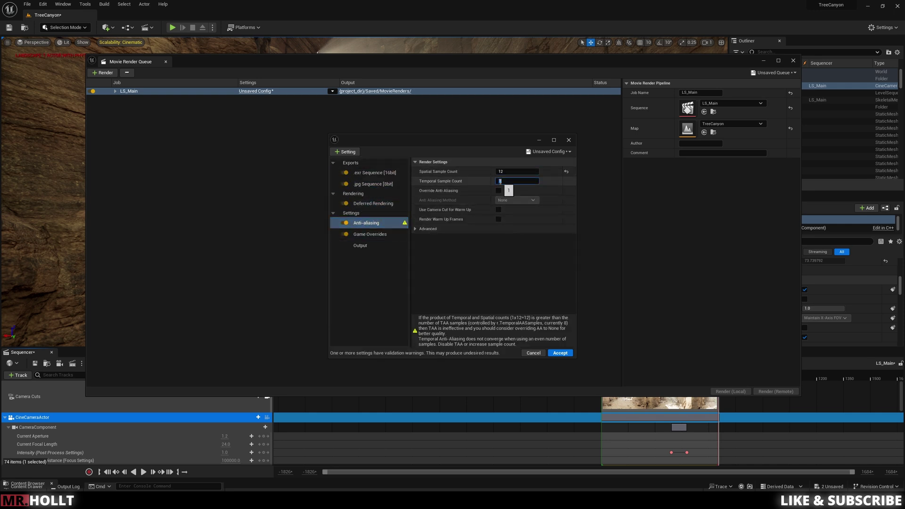
click(370, 234)
click(372, 222)
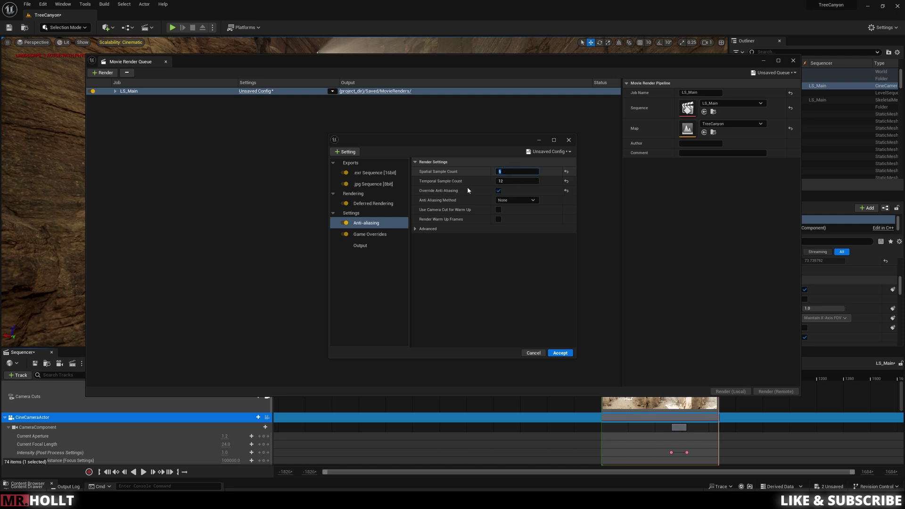
click(368, 235)
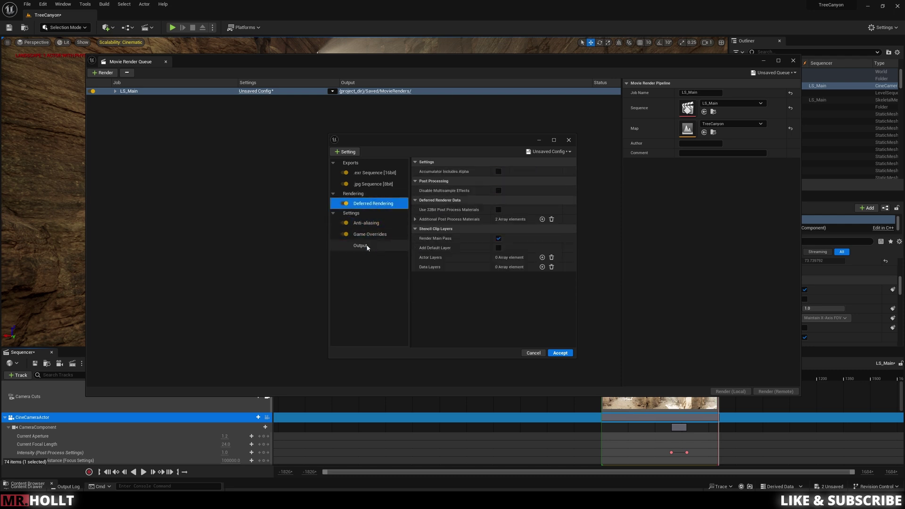
- Browse for the render output directory to 2024_Unreal Engine_EXR_Exports and create a folder there named 08.01.24_TreeCanyon
click(360, 245)
click(561, 172)
click(480, 153)
click(434, 154)
click(406, 154)
double_click(524, 191)
double_click(542, 199)
right_click(533, 283)
click(627, 318)
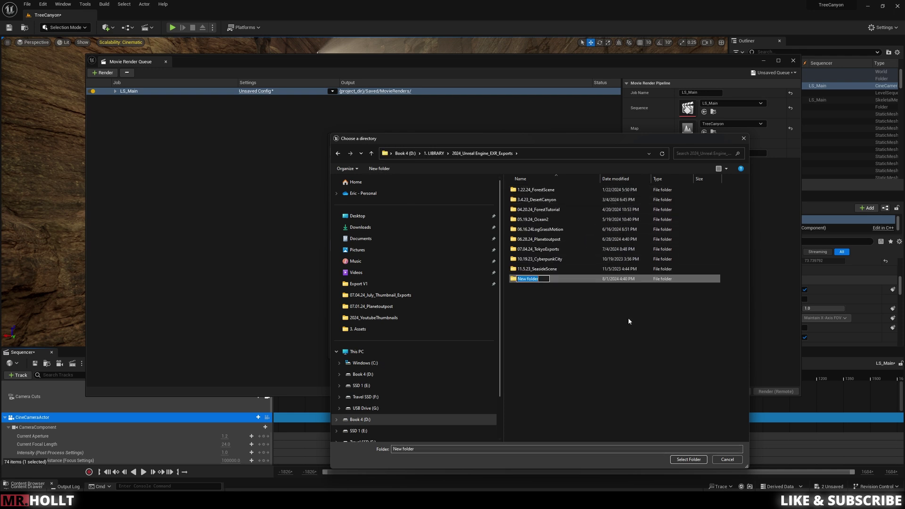
text(07)
key(BackSpace)
text(8.01.24_TreeCanyon)
key(Return)
- Create an Exports folder inside 08.01.24_TreeCanyon and choose it as the render output directory
double_click(539, 279)
key(ctrl+shift+n)
text(Exports)
key(Return)
double_click(520, 189)
click(689, 459)
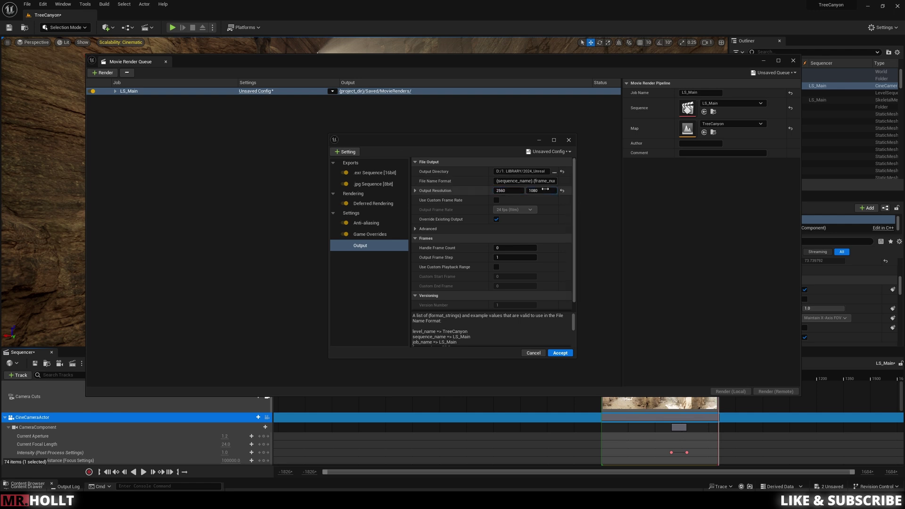